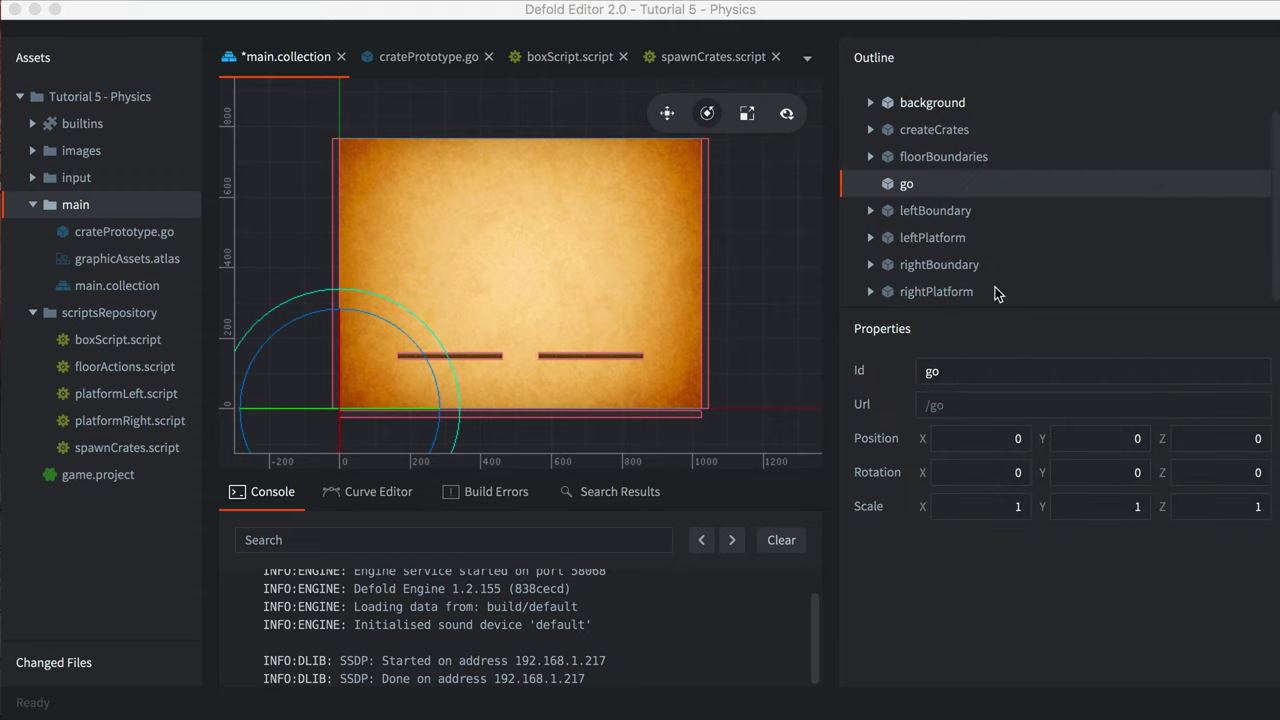
- Rename the new game object "go" to cursor
click(944, 374)
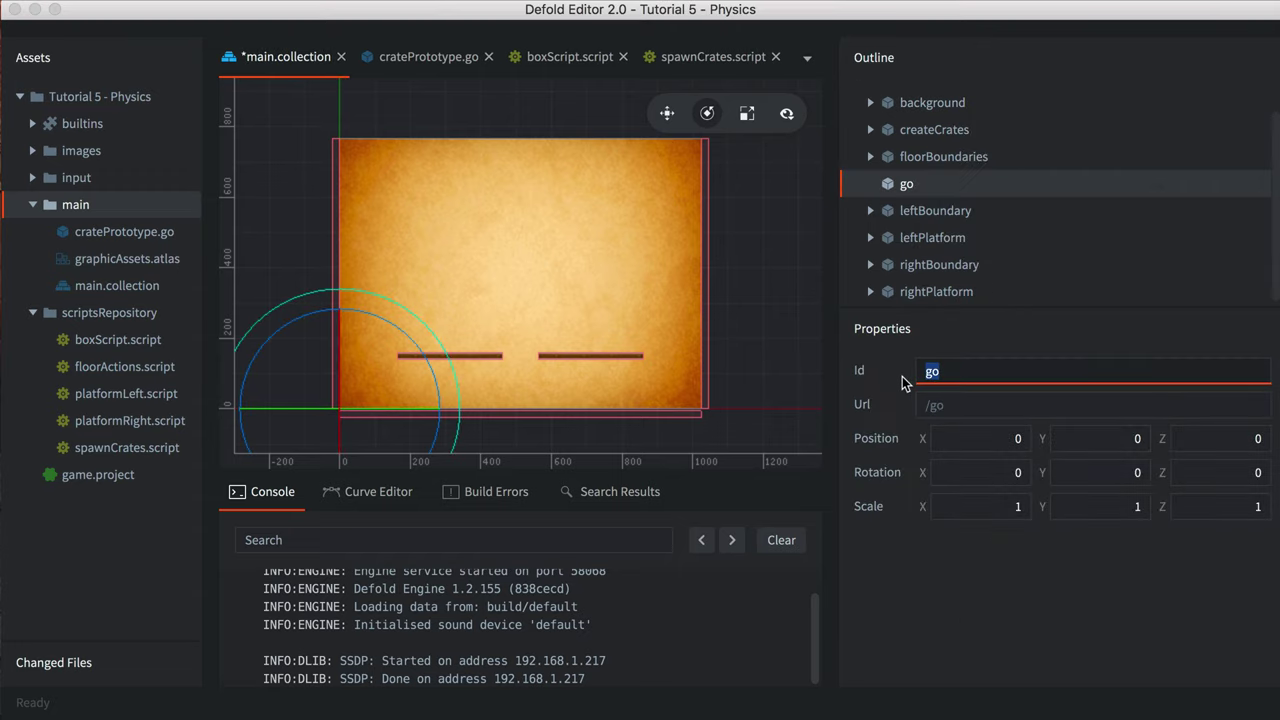
text(cursor)
click(1064, 613)
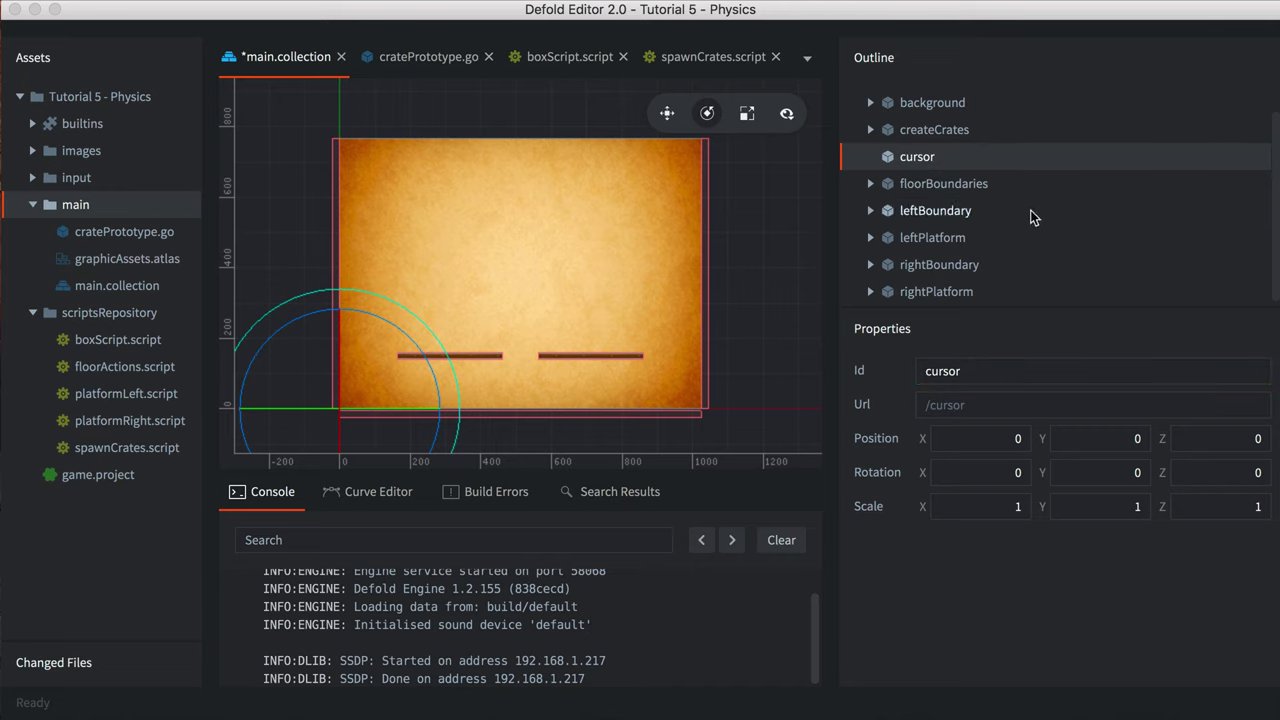
- Add a collision object component to the cursor game object and set its type to Kinematic
right_click(931, 166)
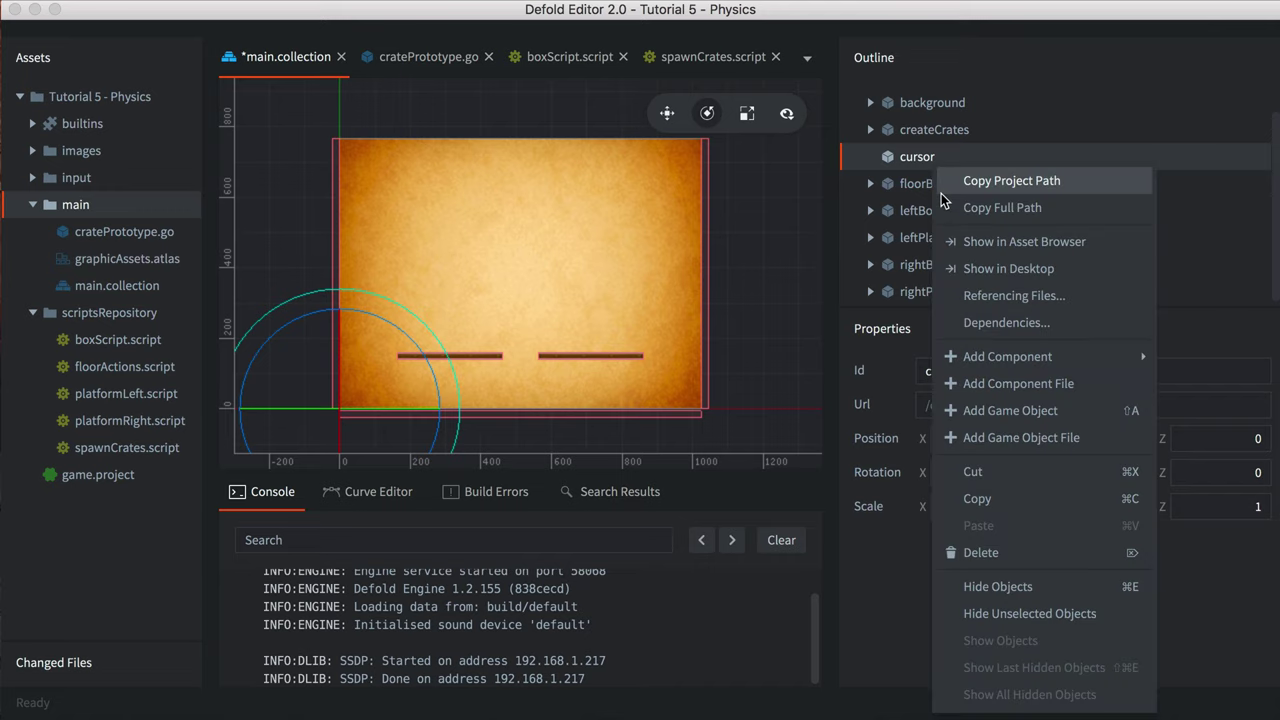
mouse_move(966, 362)
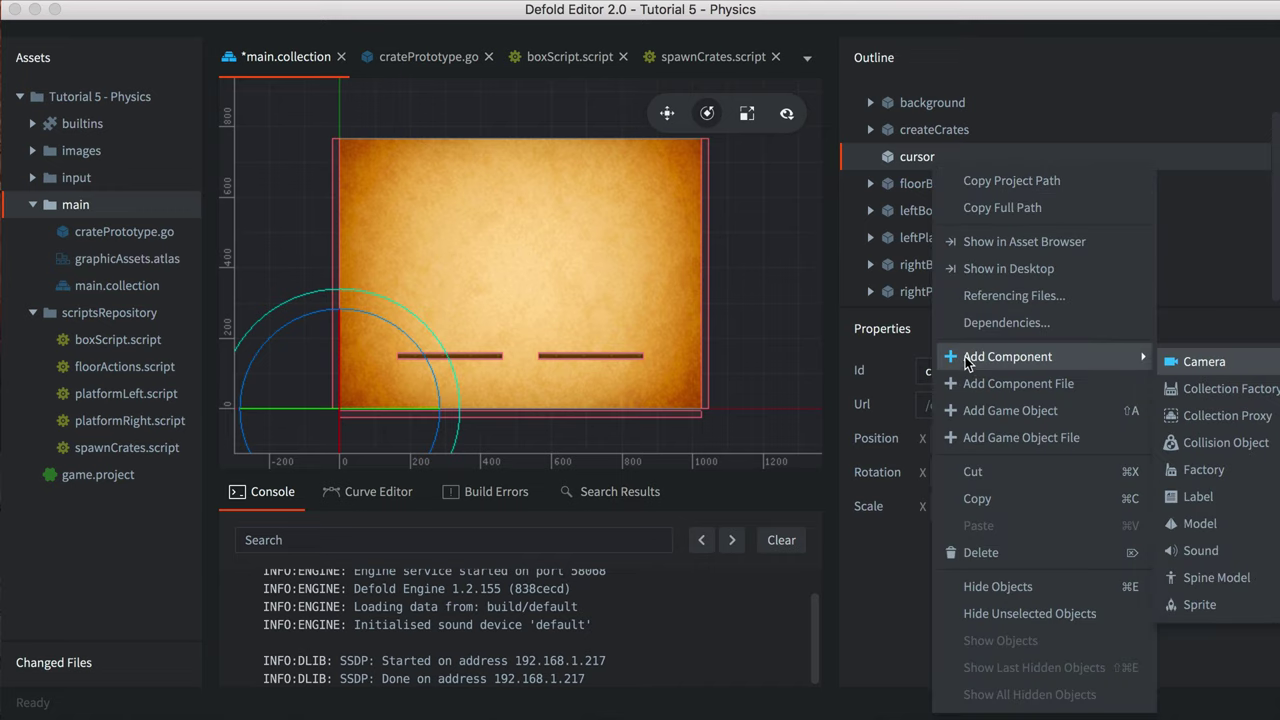
click(1197, 444)
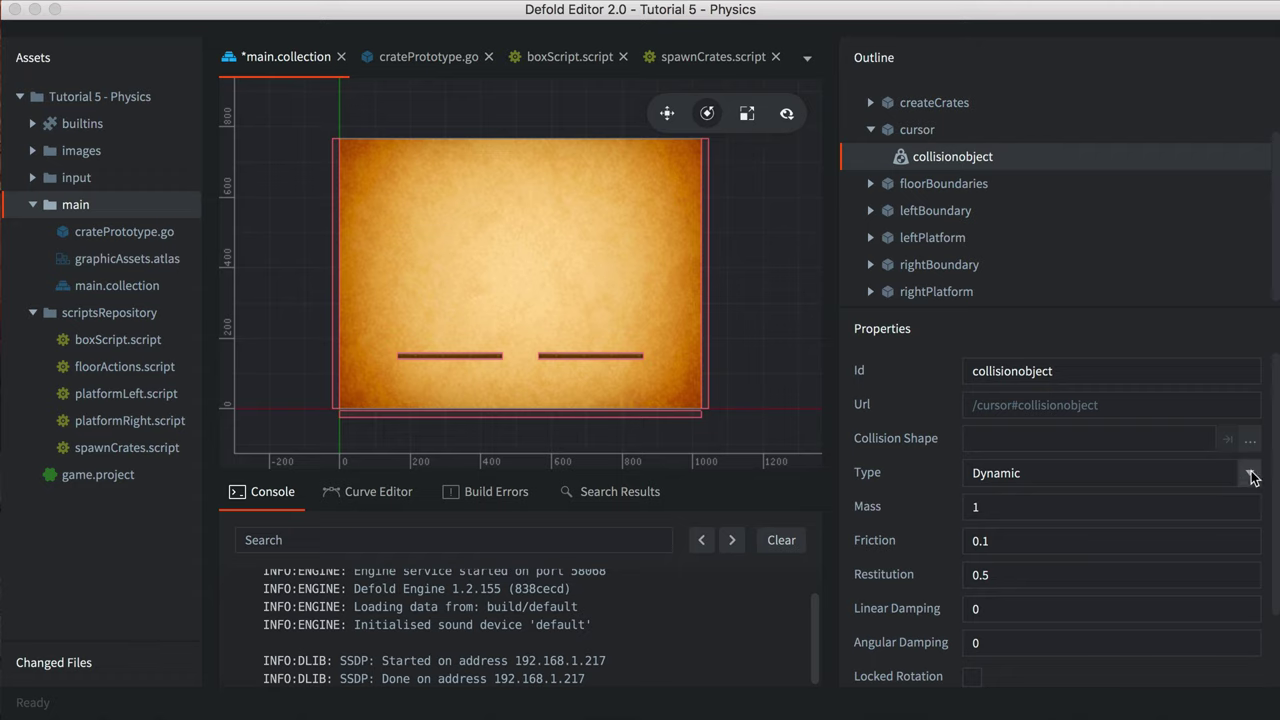
click(1248, 473)
click(1027, 529)
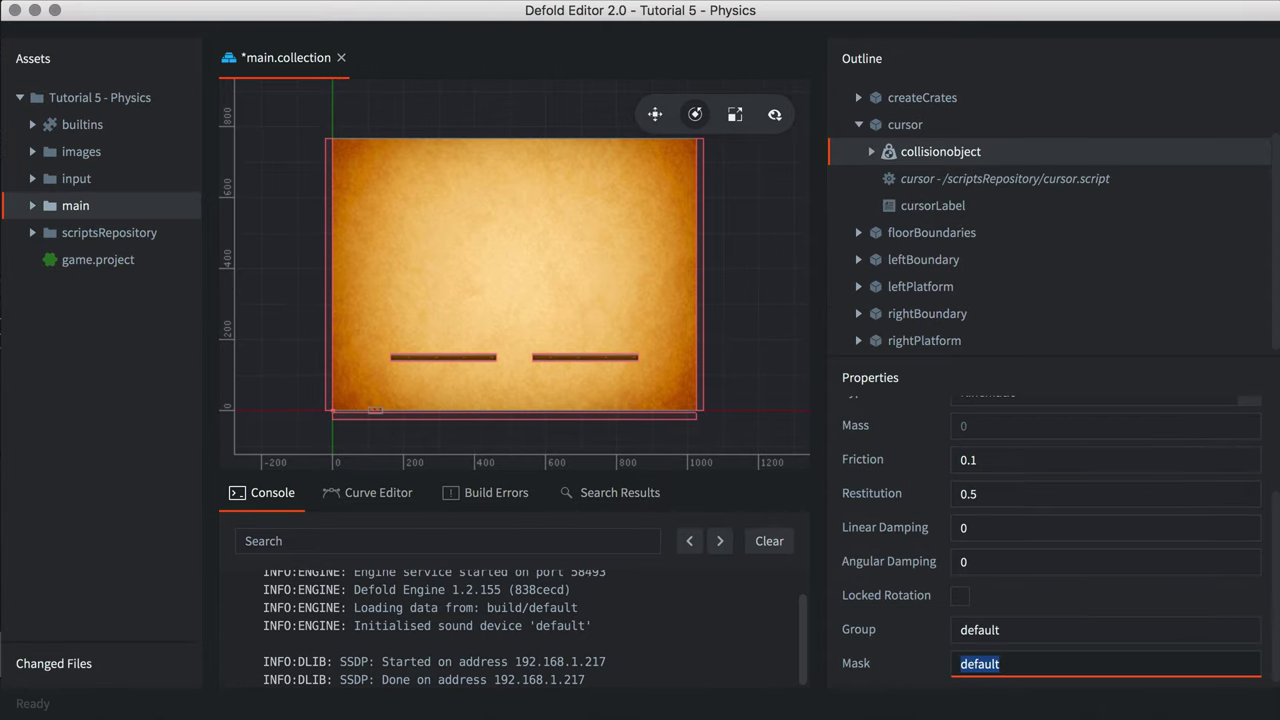
- Set both the group and the mask of the cursor's collision object to none
scroll(1061, 292, up, 1)
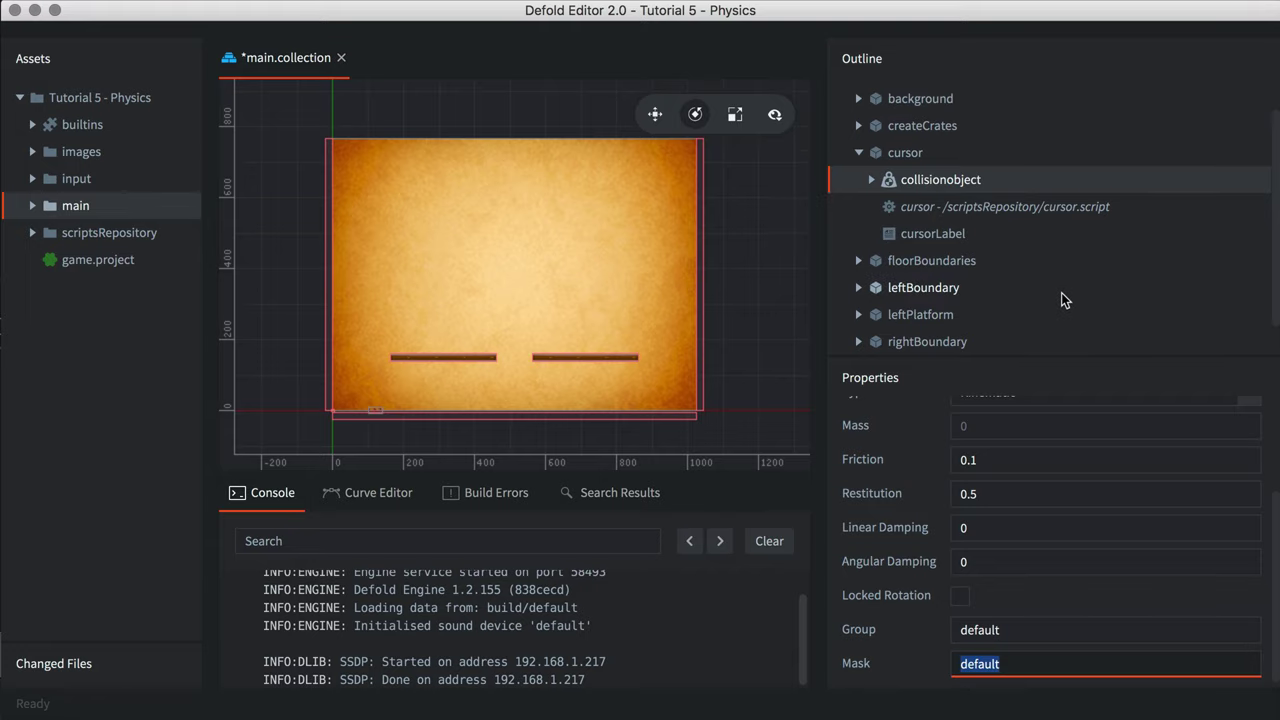
scroll(1061, 292, down, 1)
click(1014, 626)
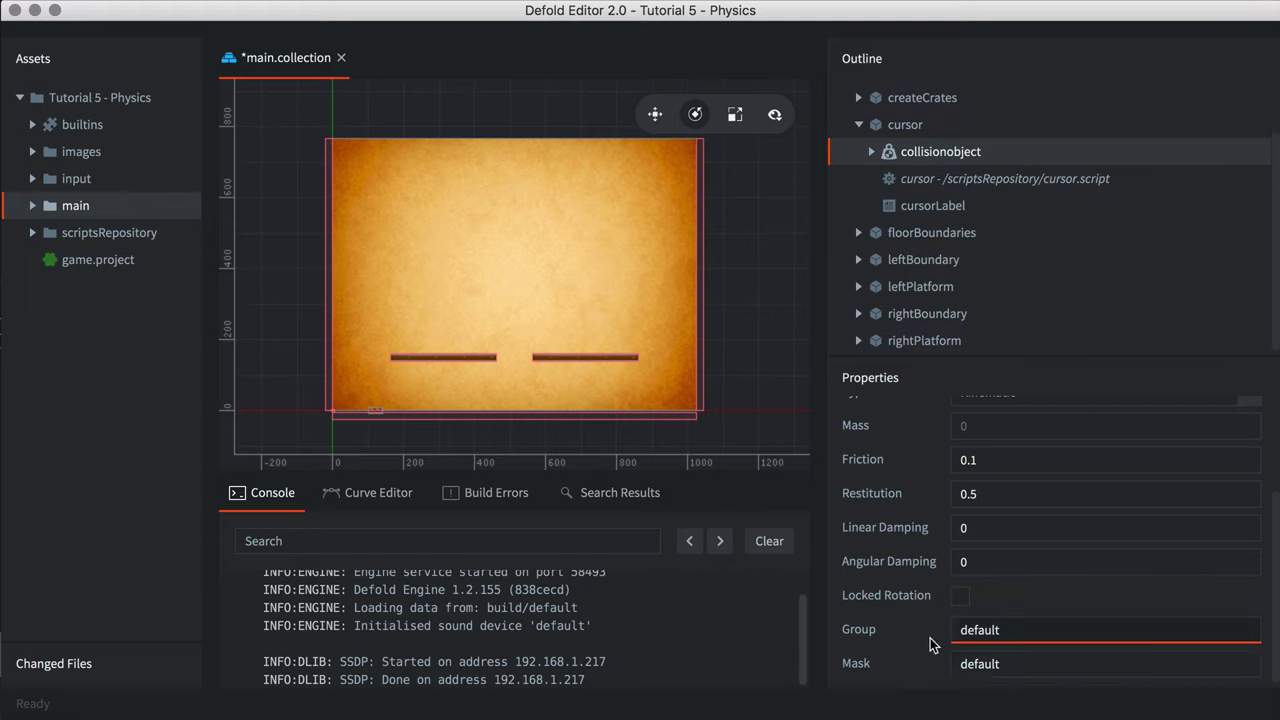
key(super+a)
text(none)
key(Tab)
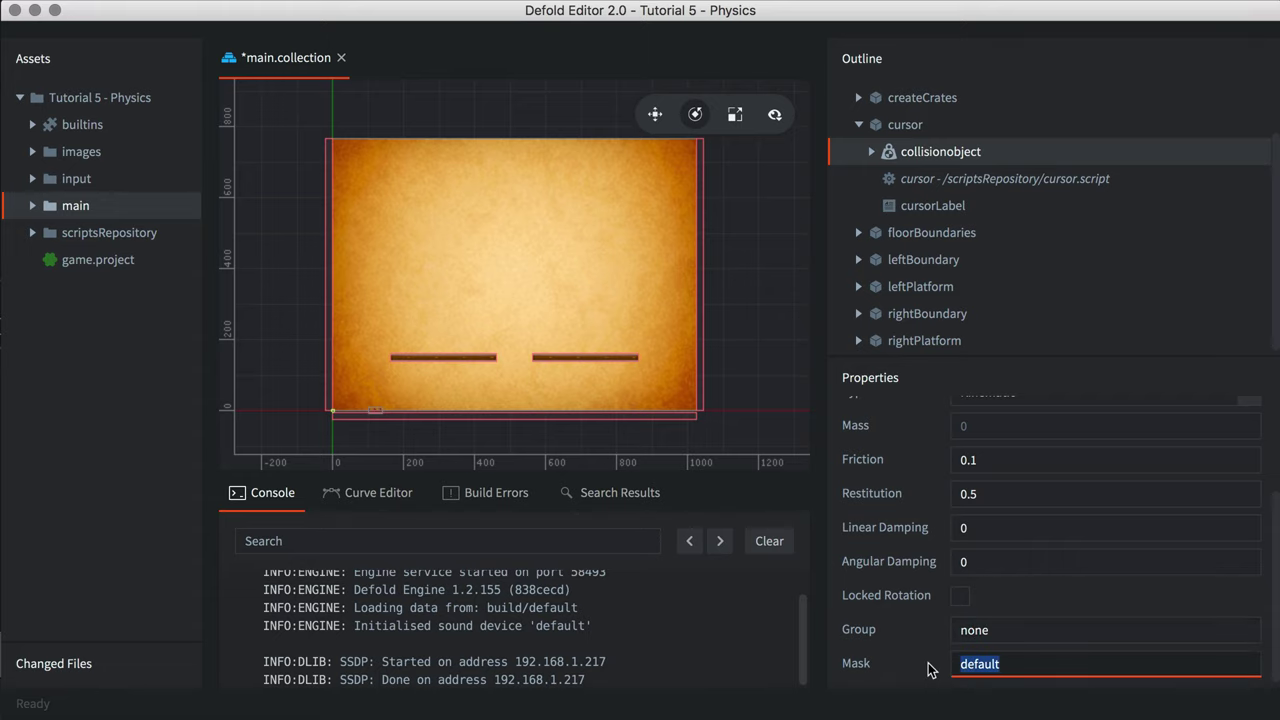
text(none)
key(super+s)
scroll(1080, 338, up, 2)
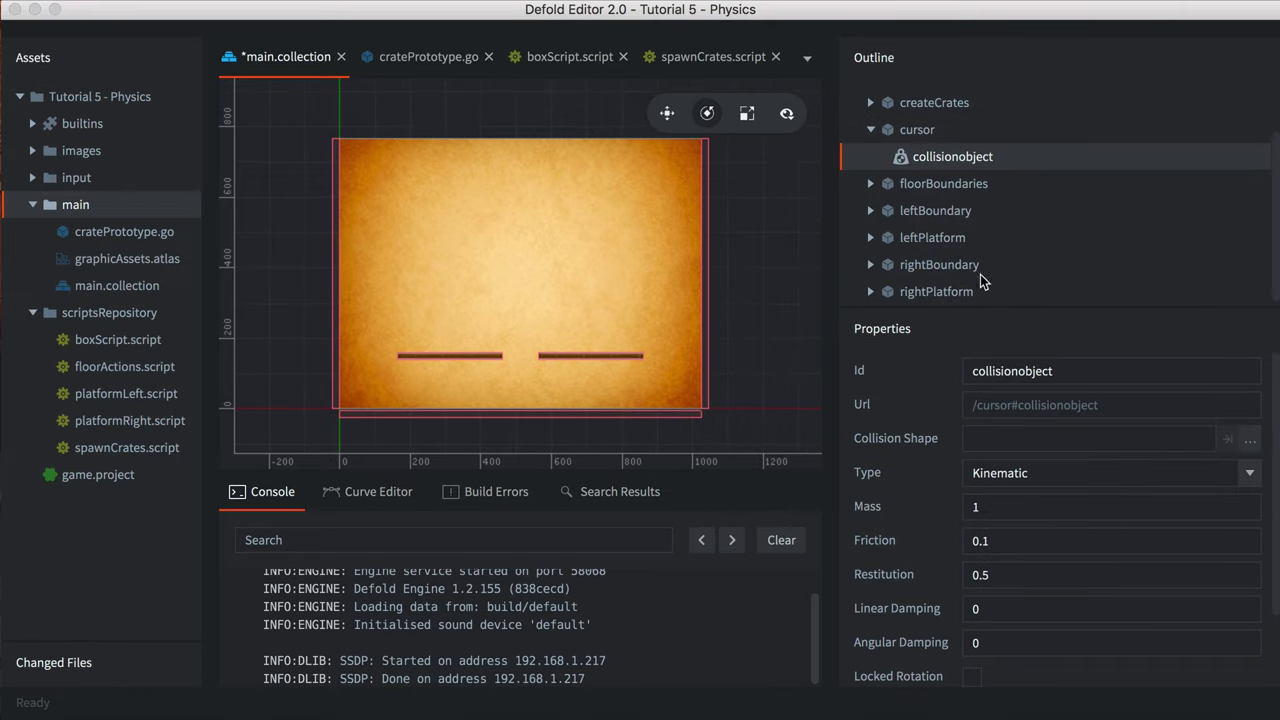
- Add a sphere shape with a diameter of 10 to the cursor's collision object
right_click(952, 158)
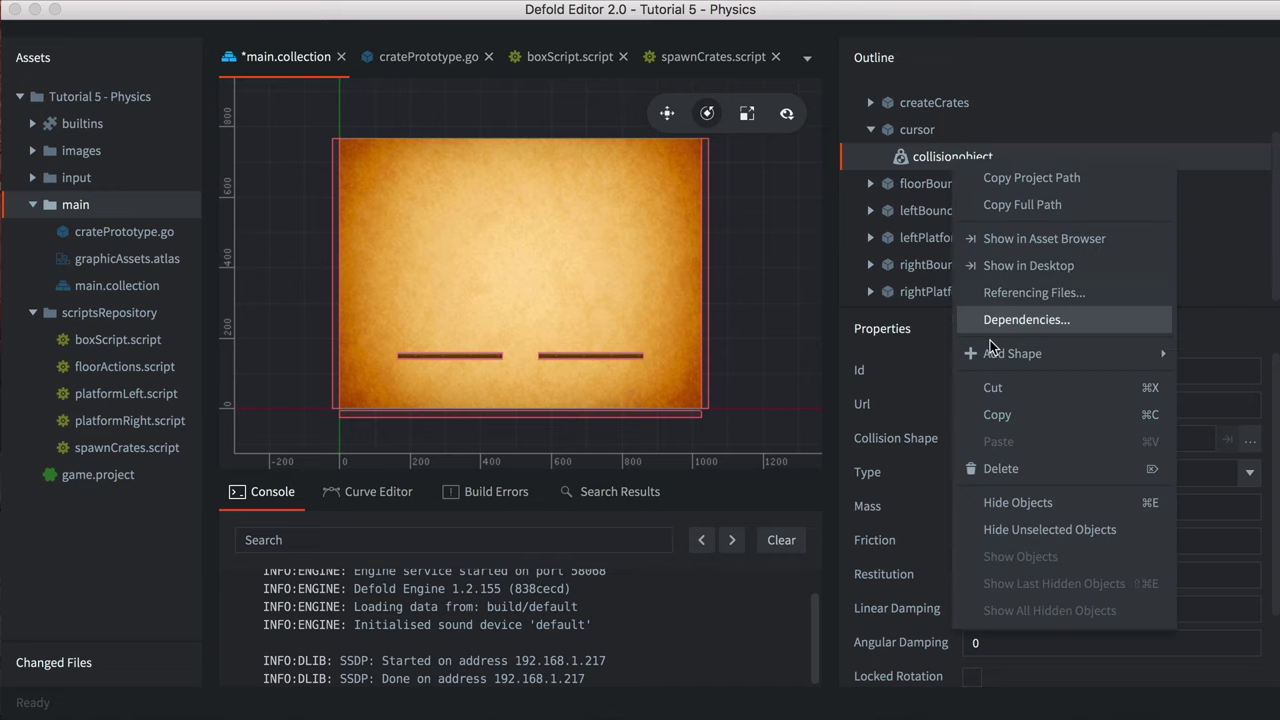
mouse_move(1150, 354)
click(1221, 414)
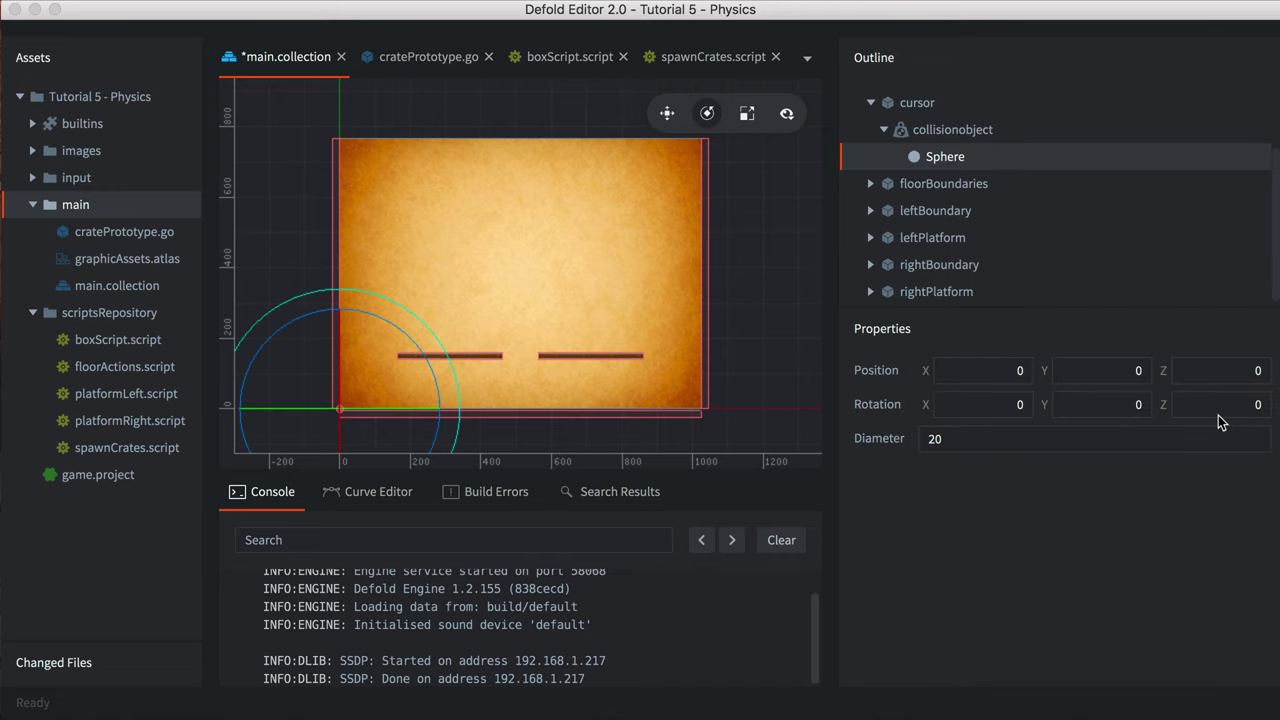
click(963, 438)
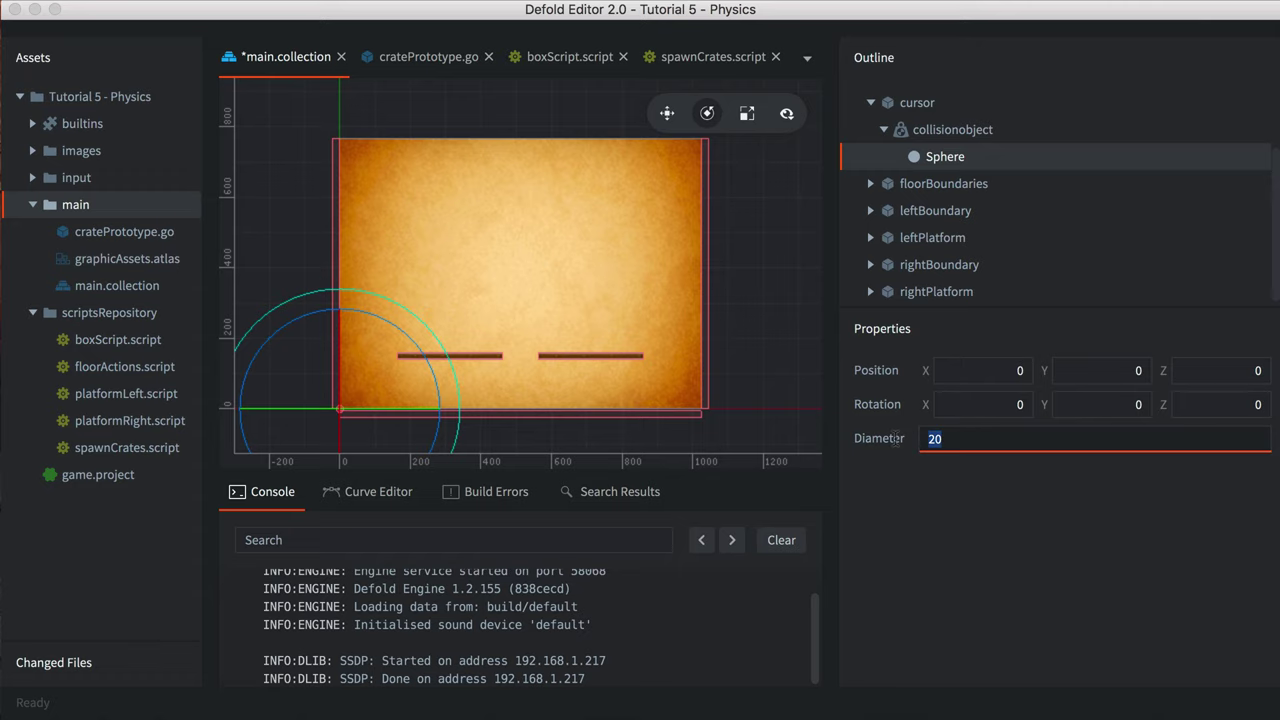
text(10)
click(1022, 520)
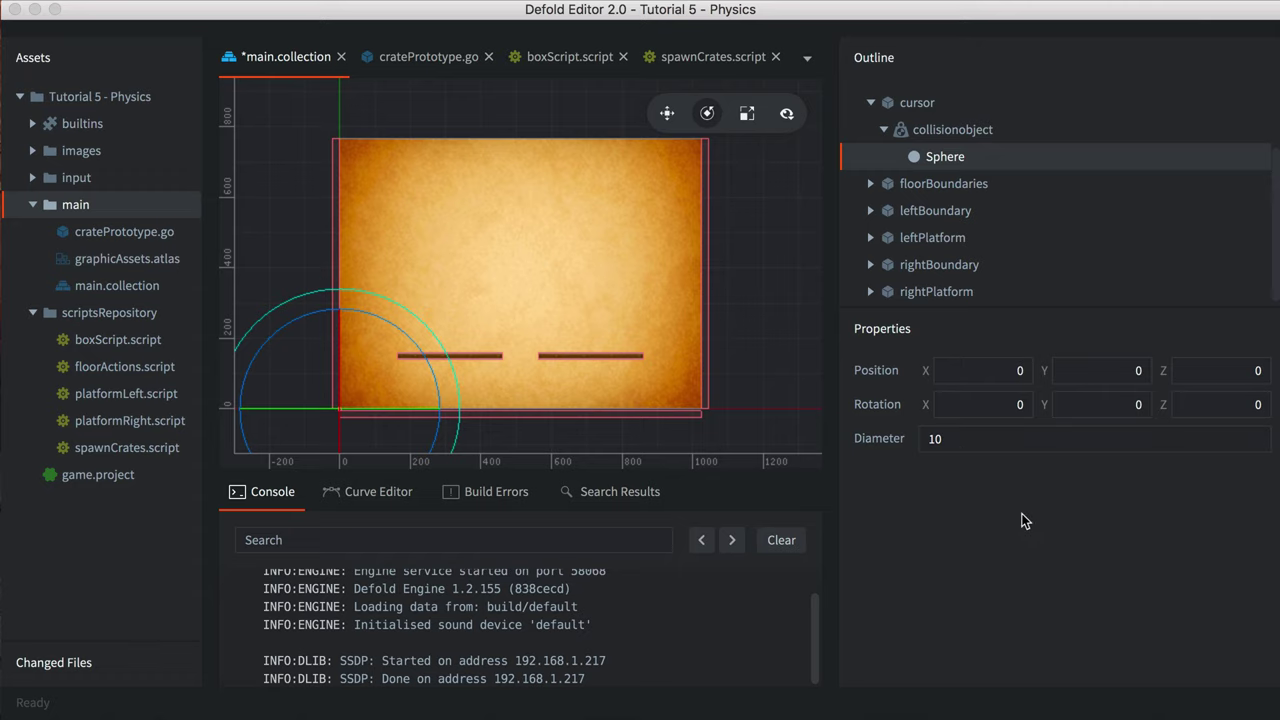
- Add a label component to the cursor game object with the id cursorLabel and an X position of 120
click(936, 110)
right_click(937, 109)
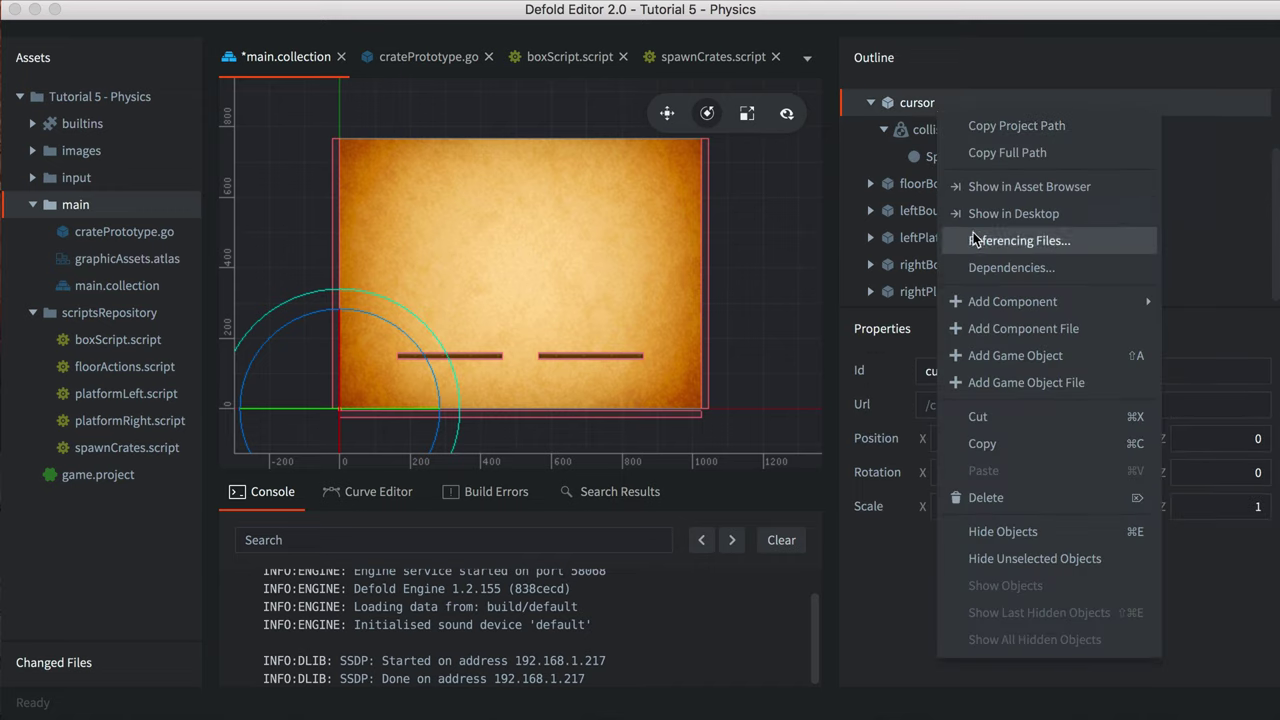
mouse_move(1115, 307)
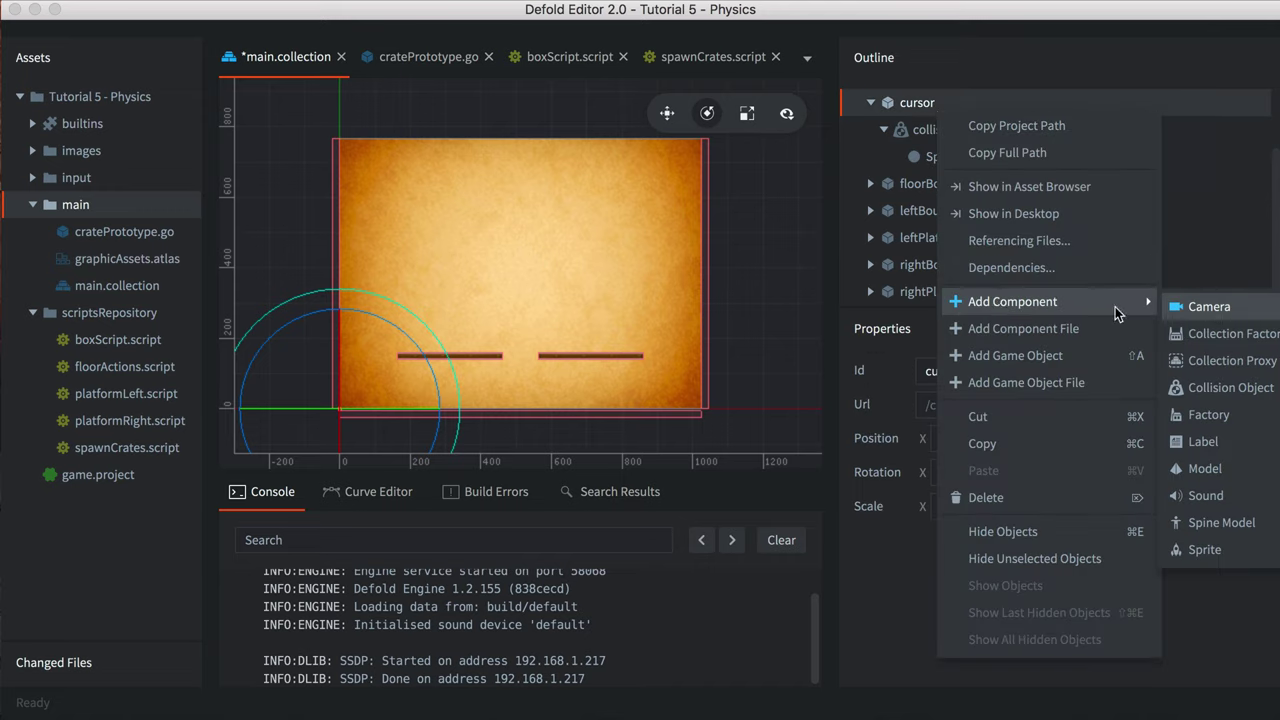
click(1214, 441)
double_click(975, 371)
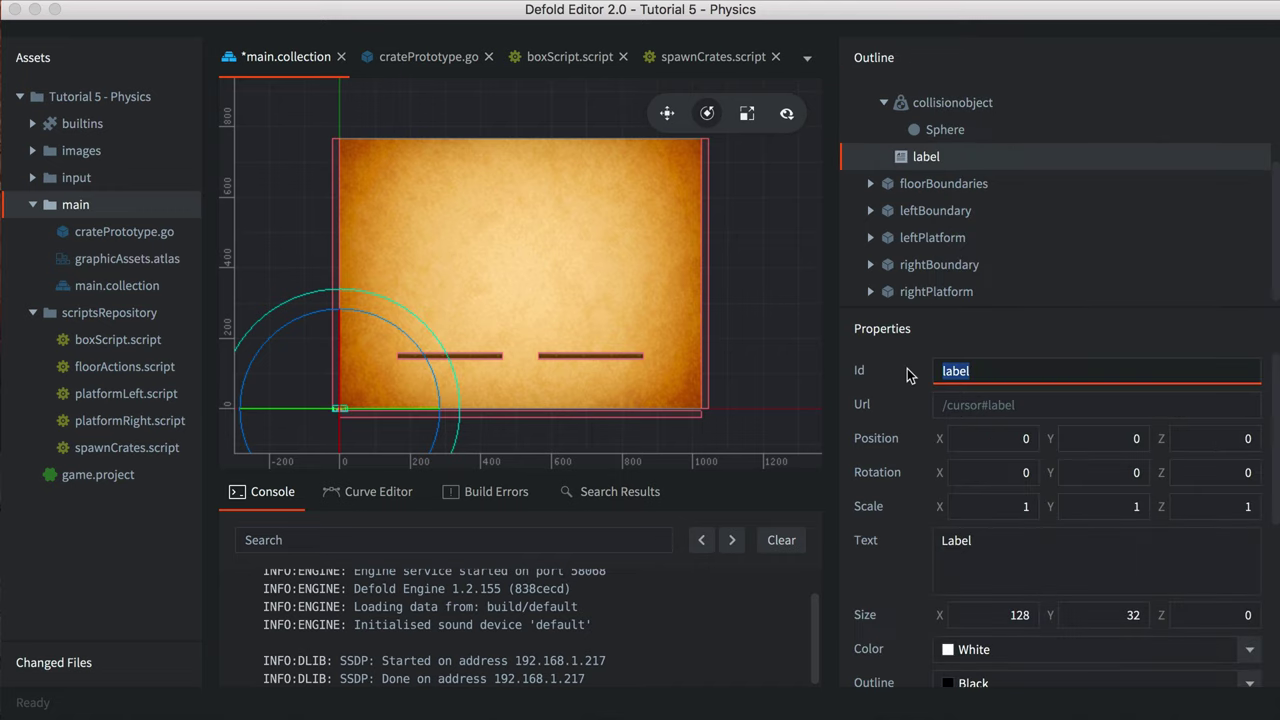
text(cursorLabel)
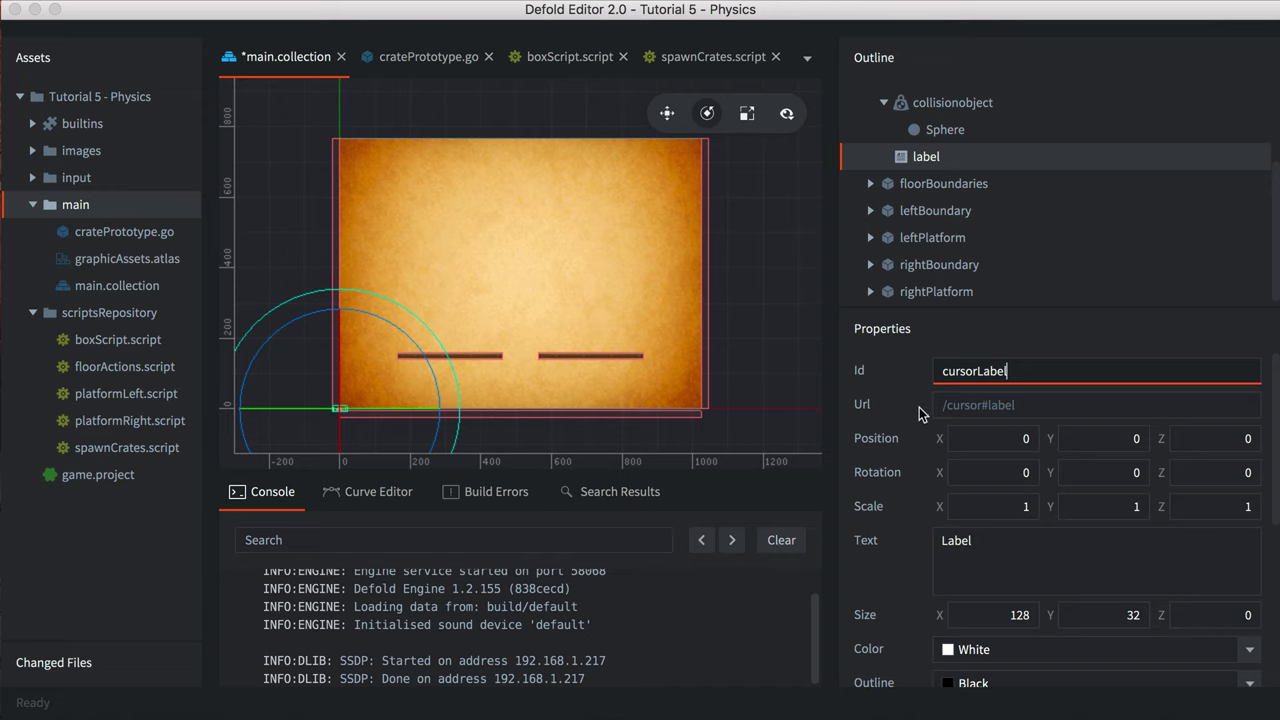
key(Tab)
text(120)
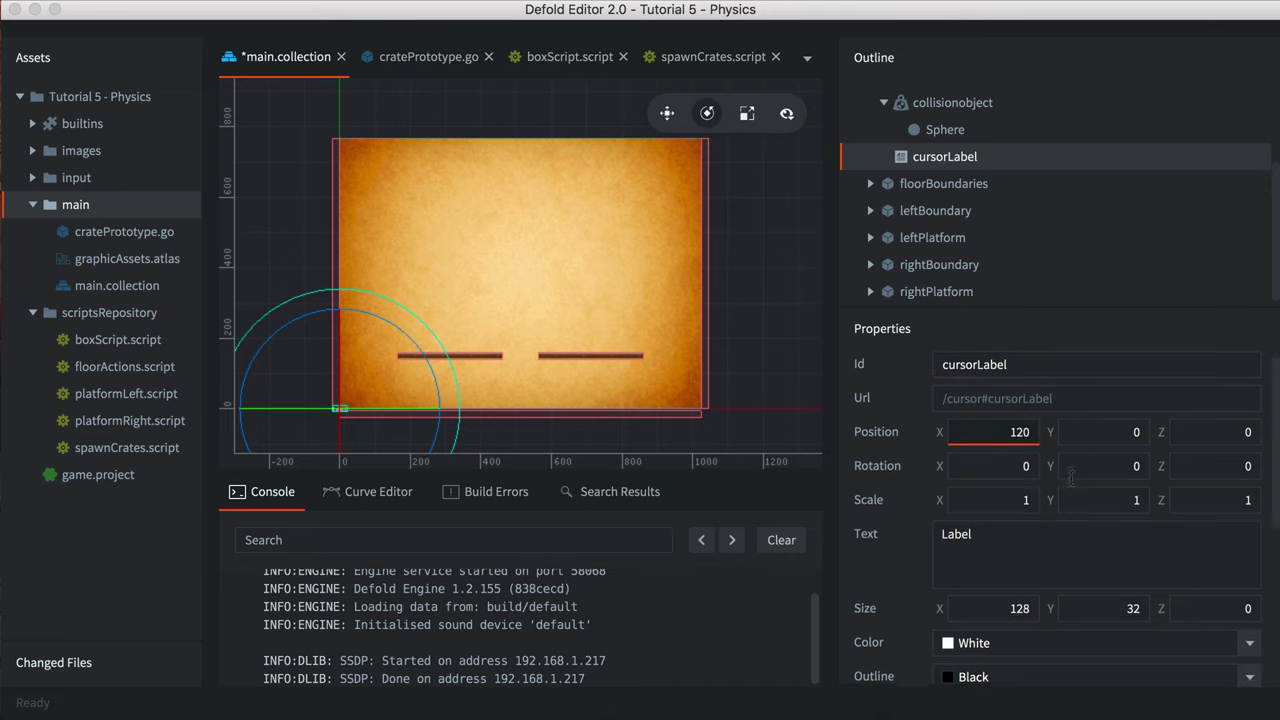
- Set the text color of cursorLabel to the dark red #b31a1a
scroll(1070, 480, down, 5)
click(1249, 430)
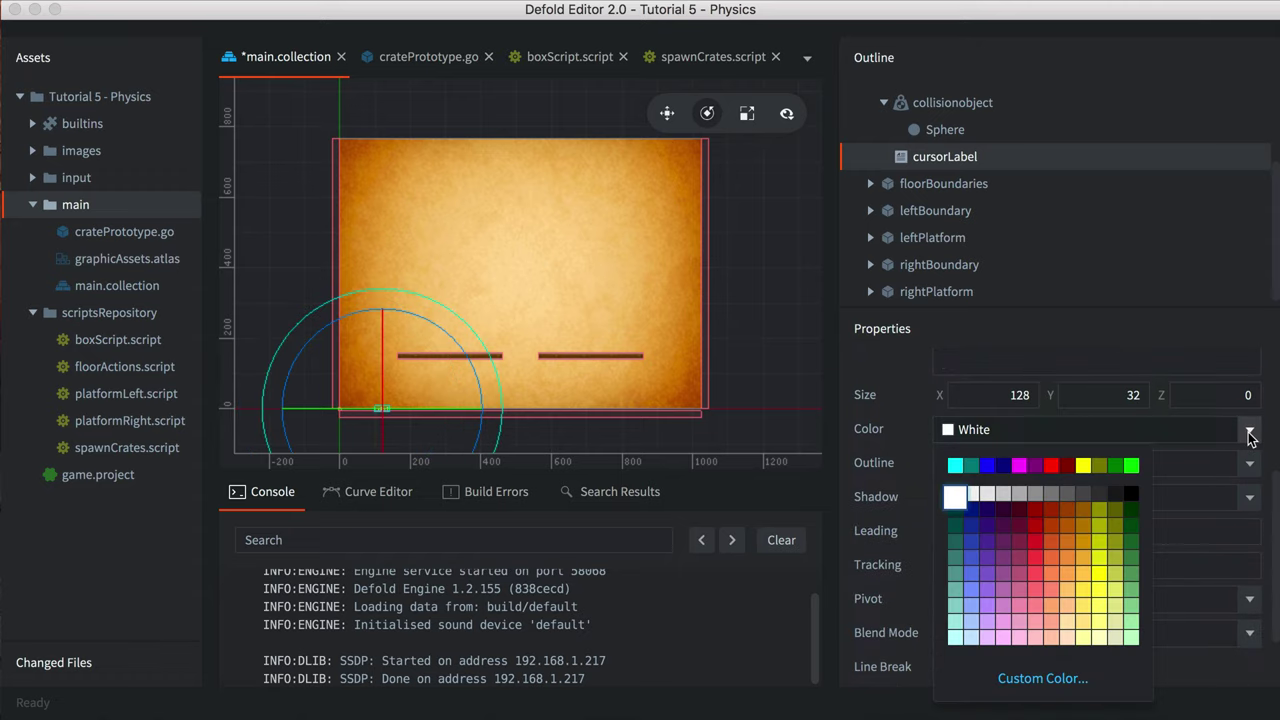
click(1036, 526)
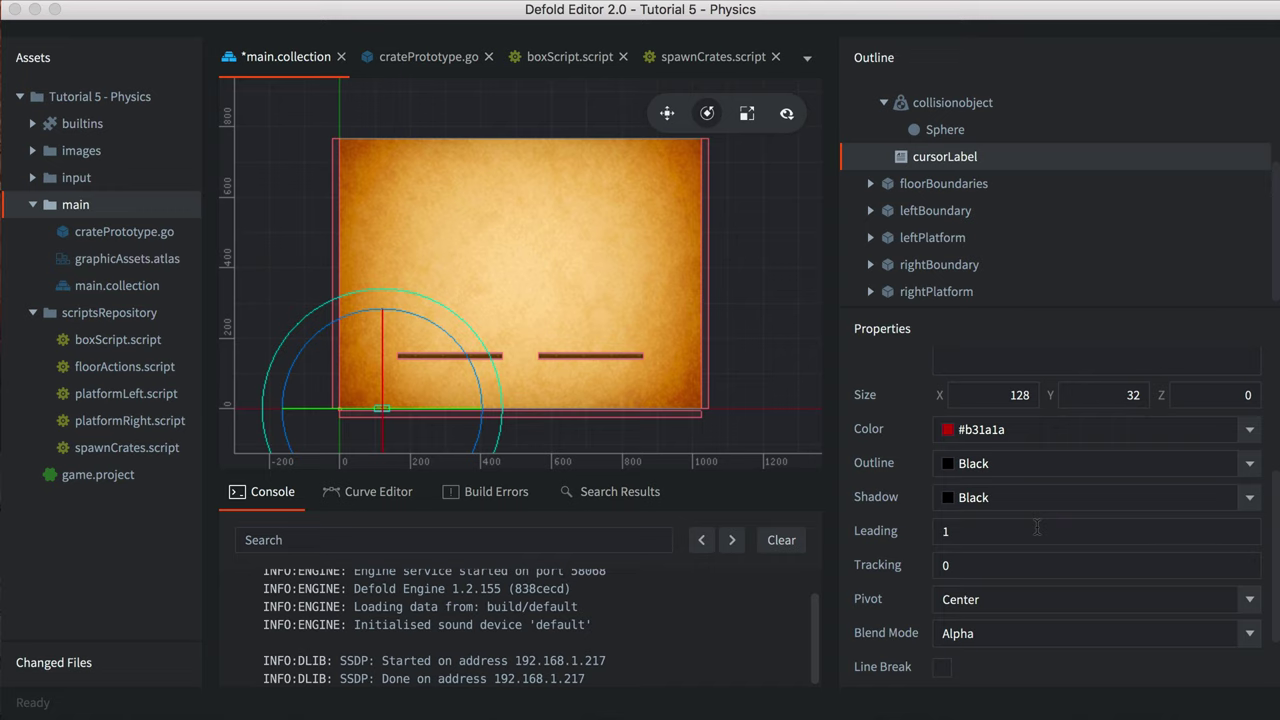
scroll(1038, 528, down, 1)
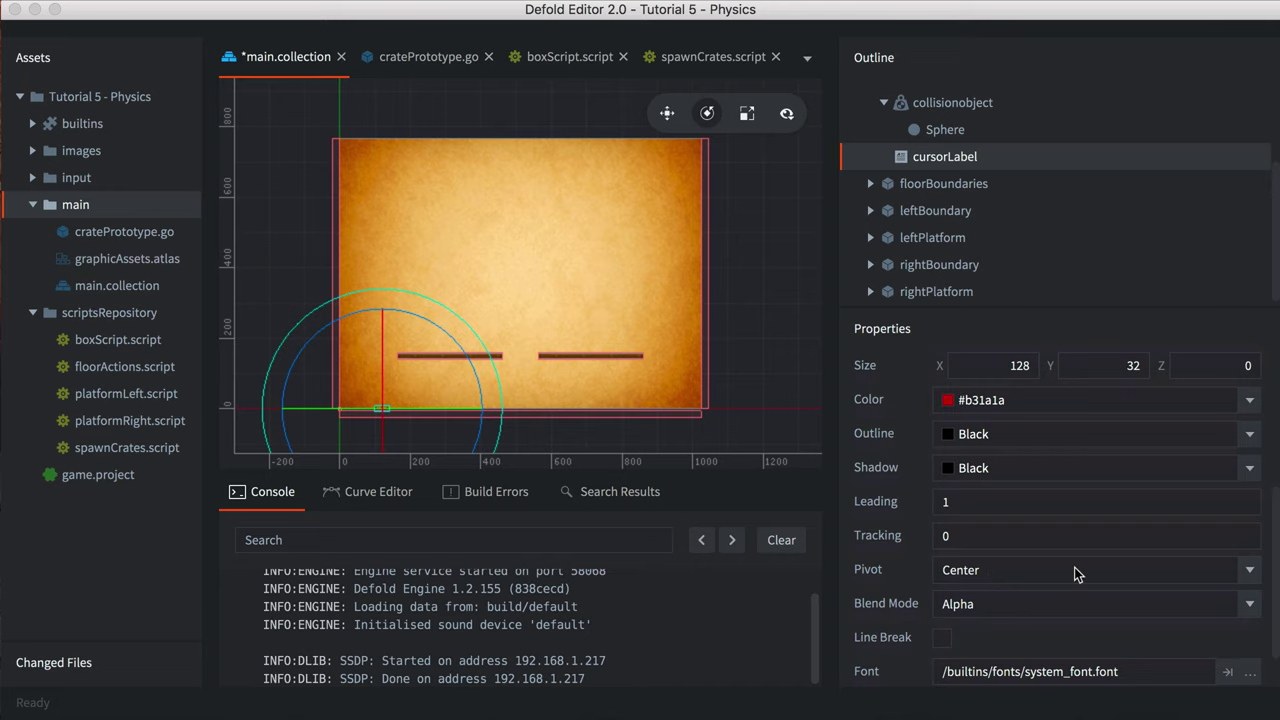
scroll(1076, 567, up, 5)
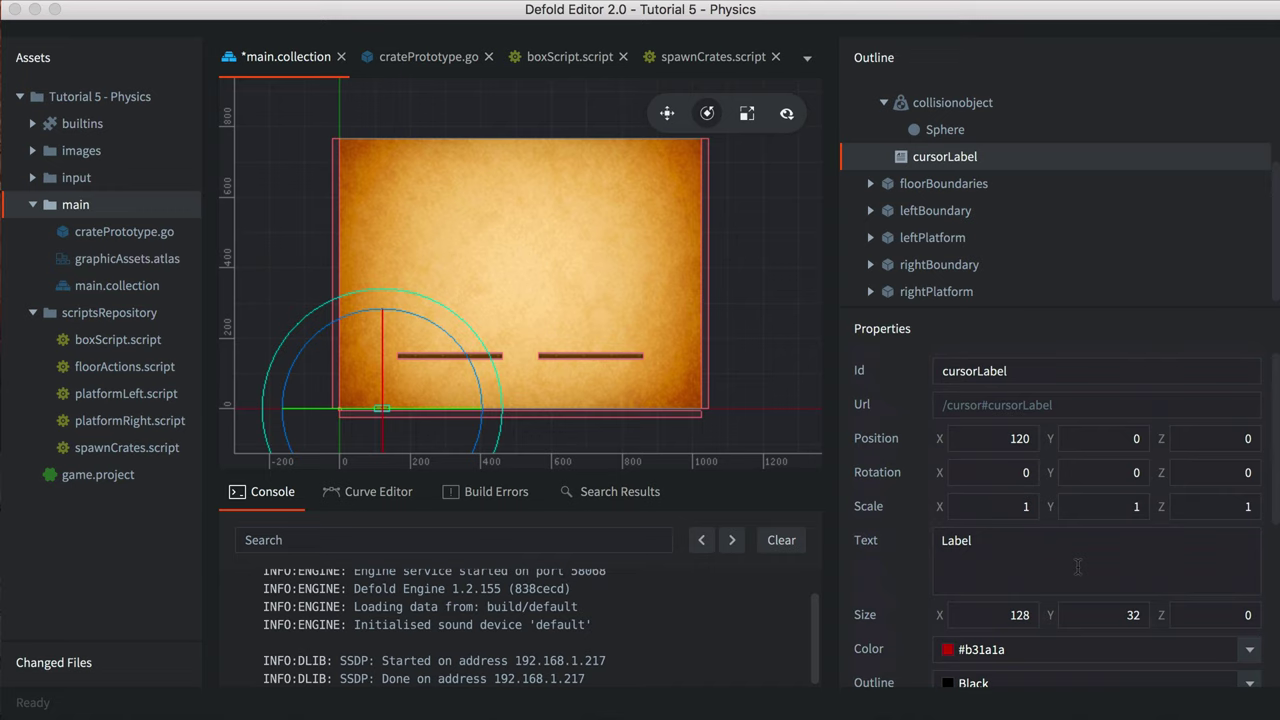
- Create a new script file named cursor in the scriptsRepository folder
click(133, 315)
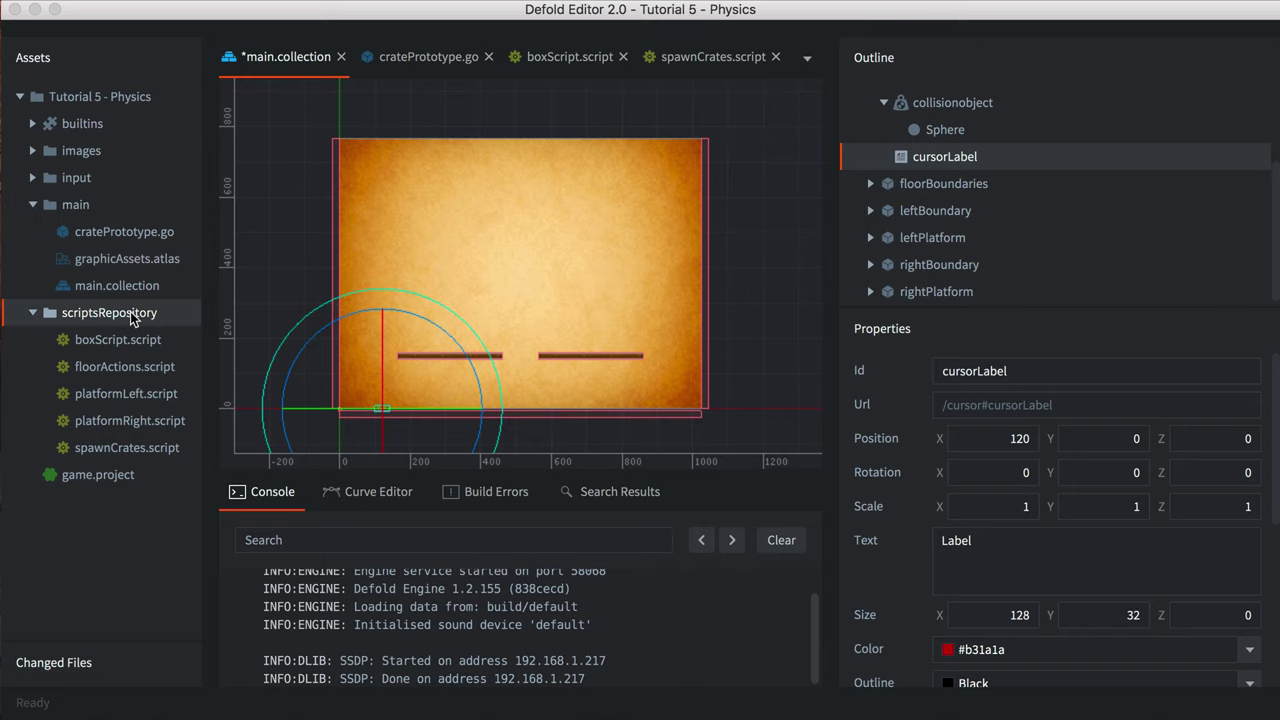
right_click(133, 318)
mouse_move(176, 478)
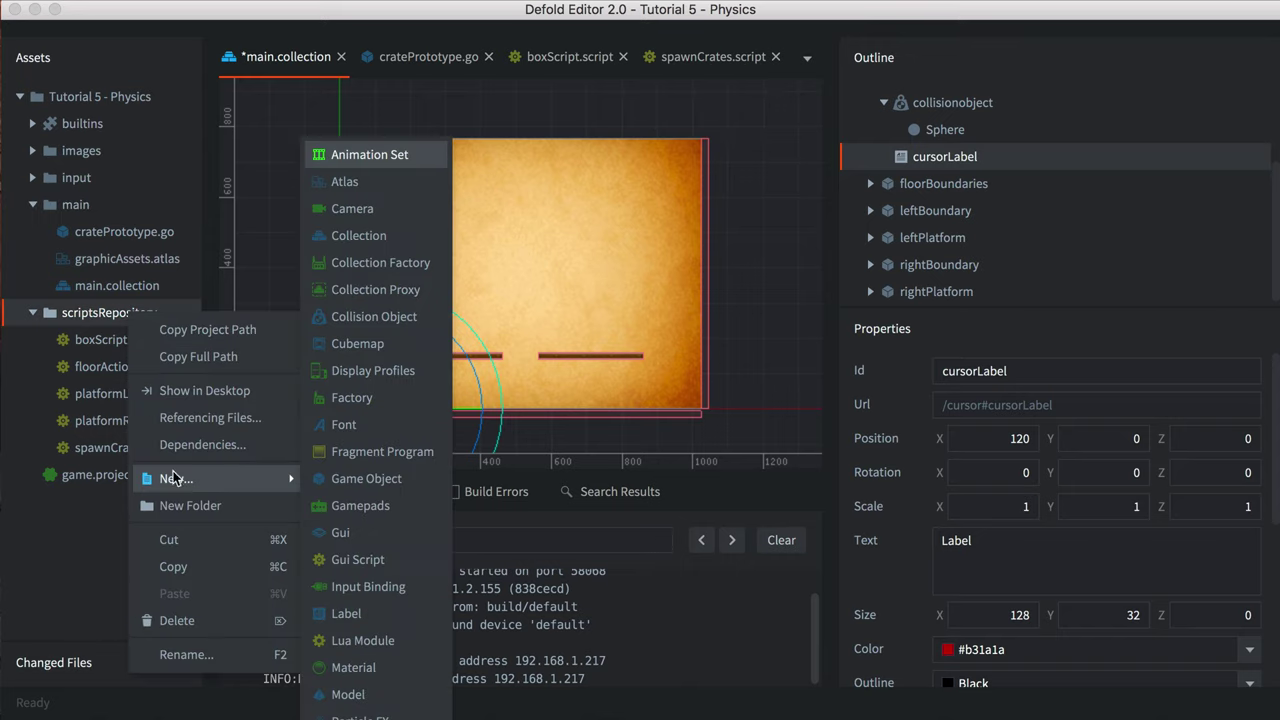
click(360, 705)
text(cursor)
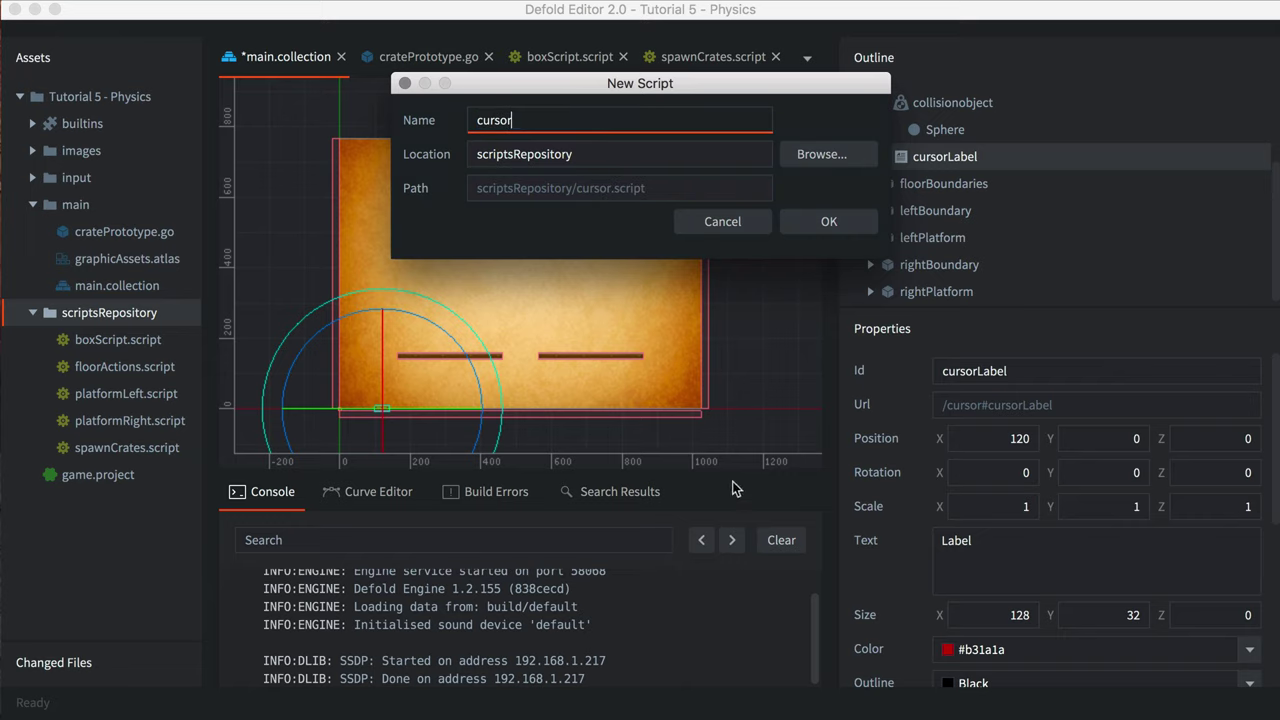
click(829, 221)
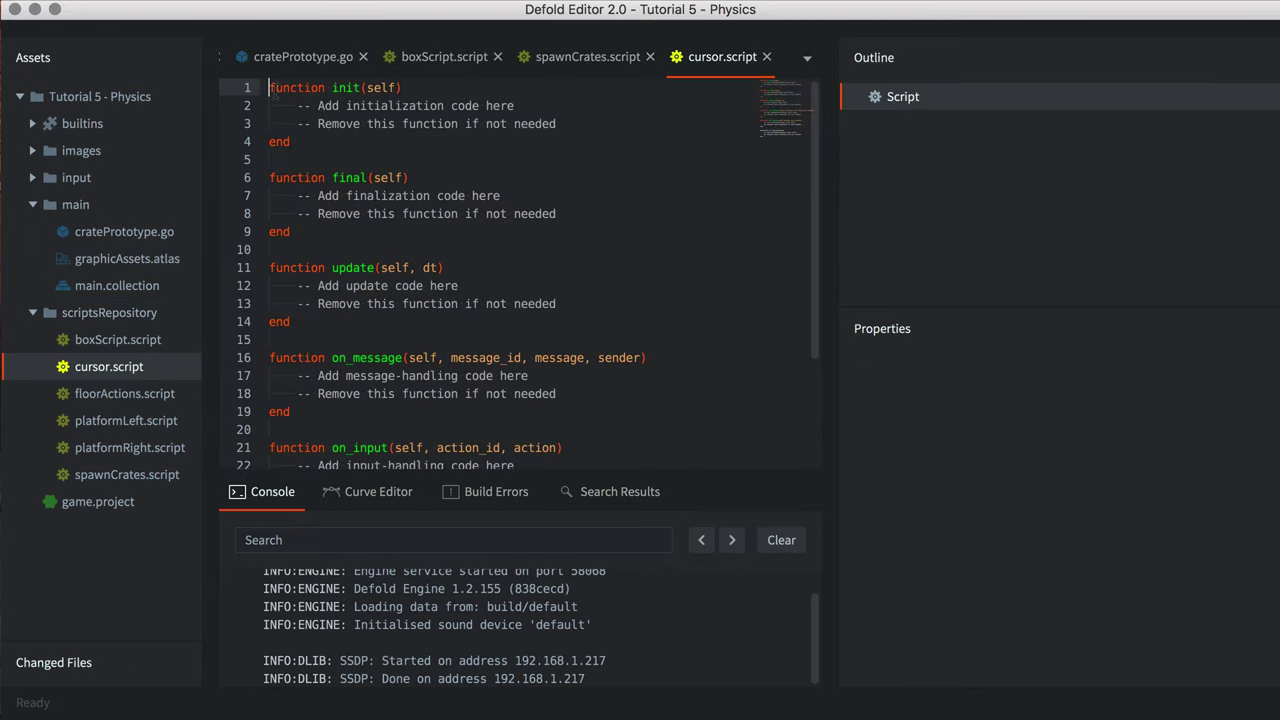
- Replace the template in cursor.script with code that acquires input focus, follows the machine cursor, and spawns and counts a crate on each press
click(270, 87)
drag(270, 87, 507, 588)
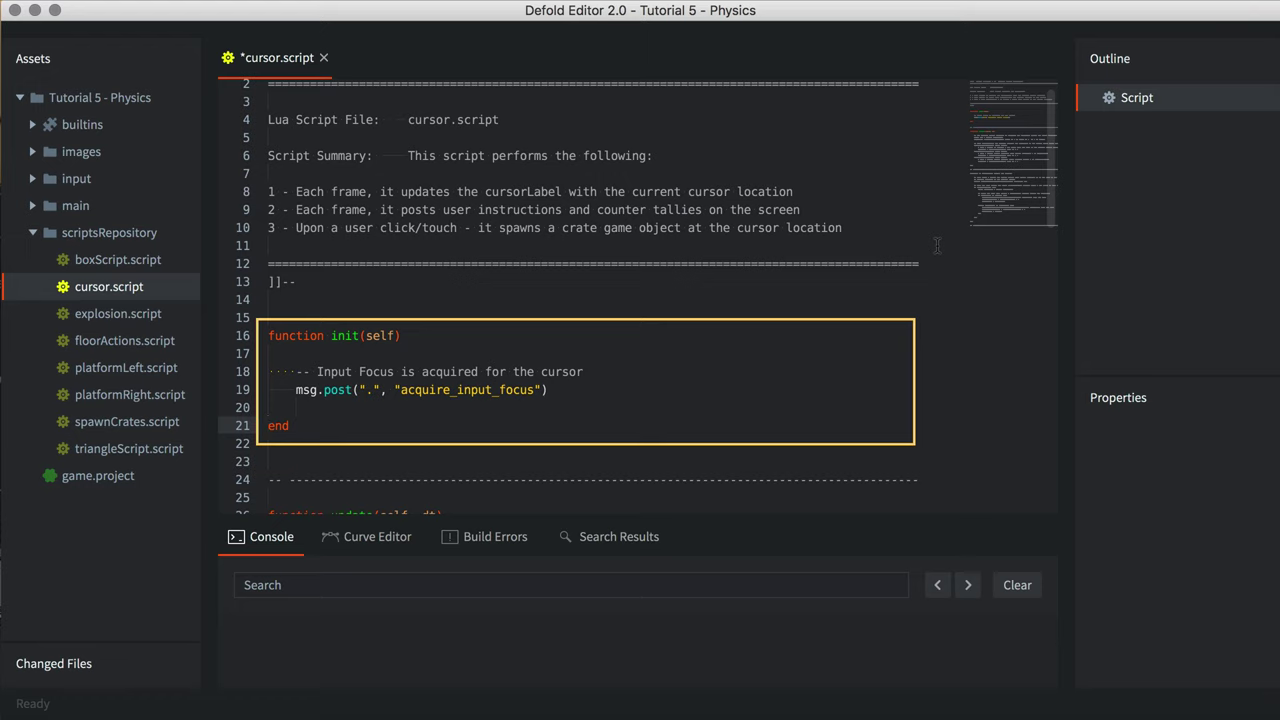
scroll(937, 246, down, 8)
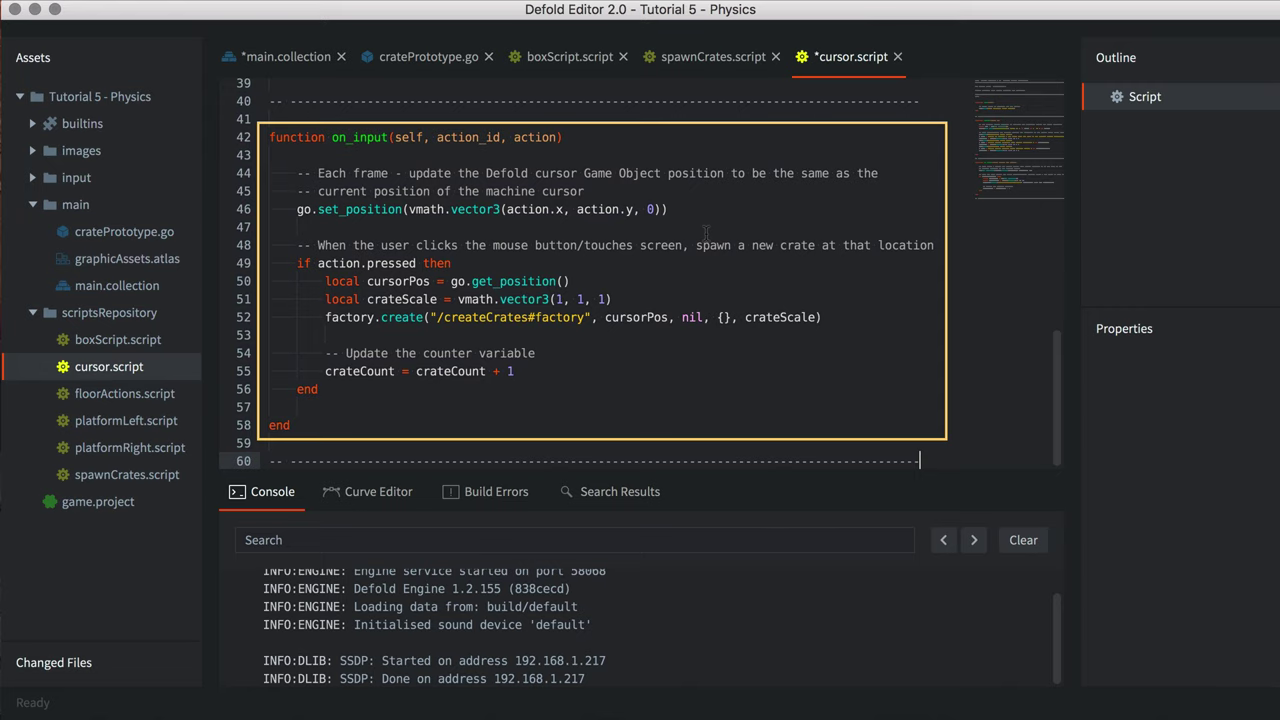
- In main.collection, add /scriptsRepository/cursor.script as a component file to the cursor game object
click(284, 60)
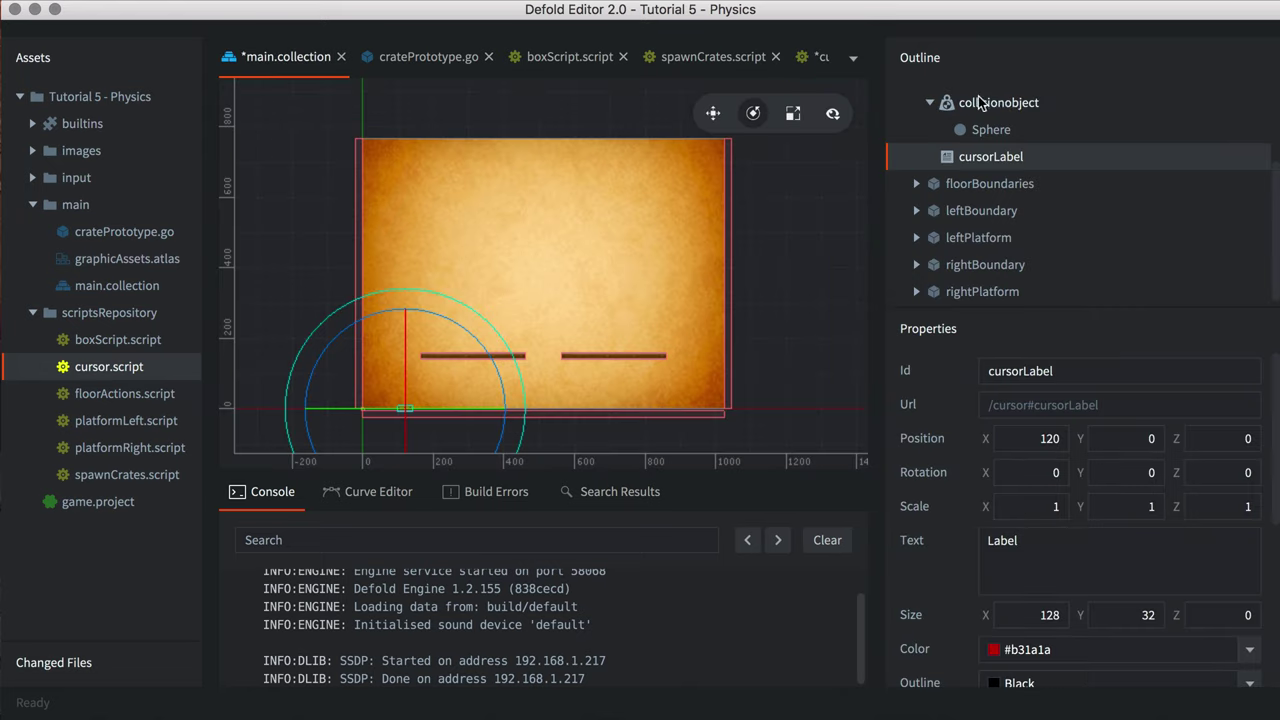
scroll(998, 105, up, 4)
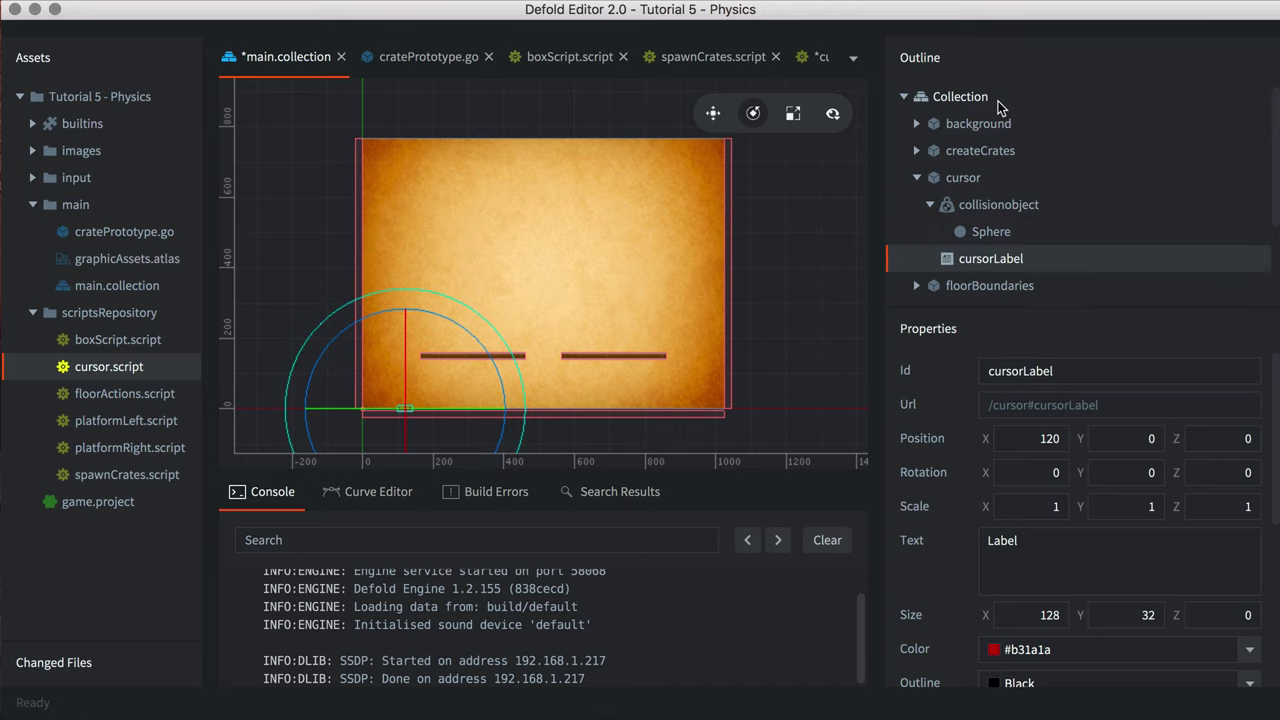
click(965, 178)
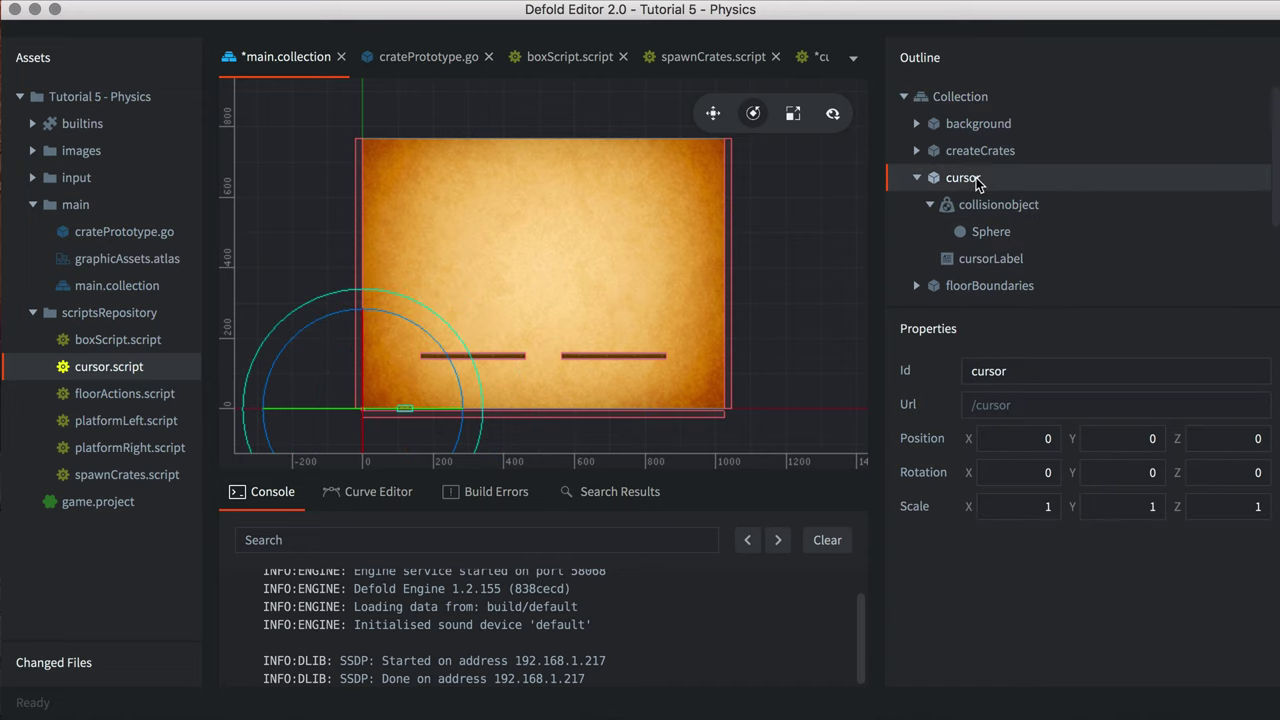
right_click(977, 184)
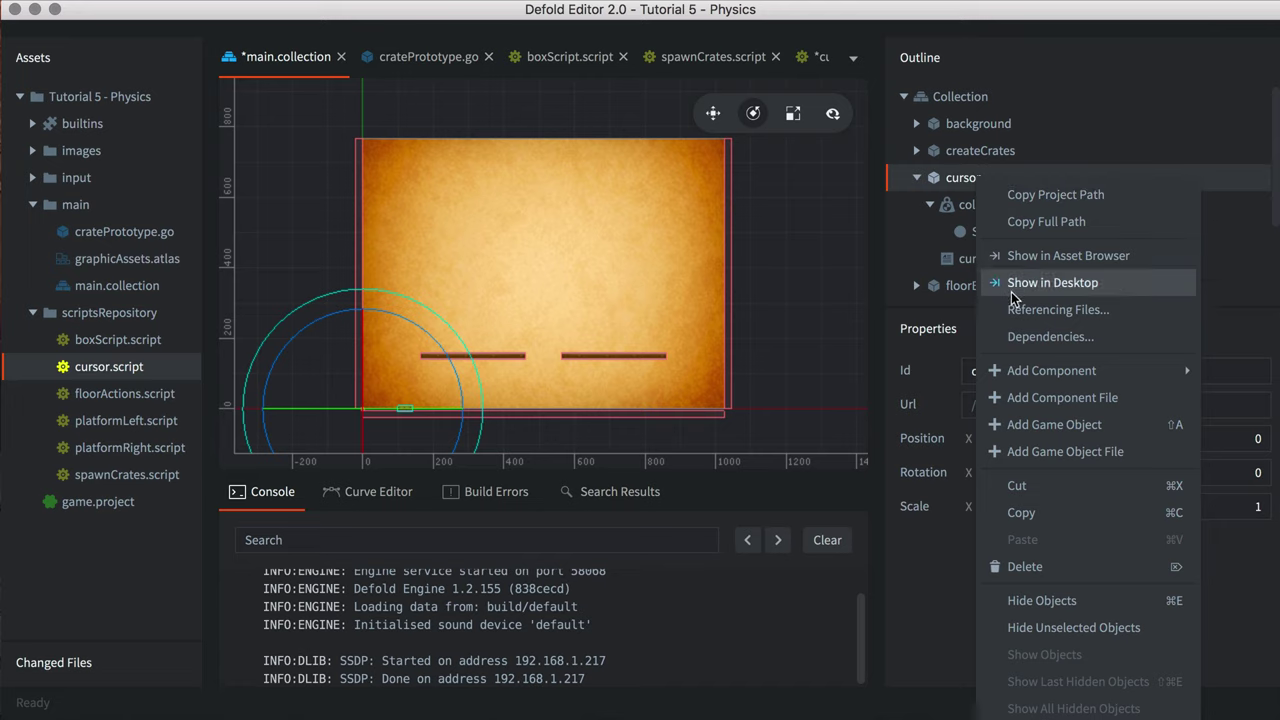
click(1016, 398)
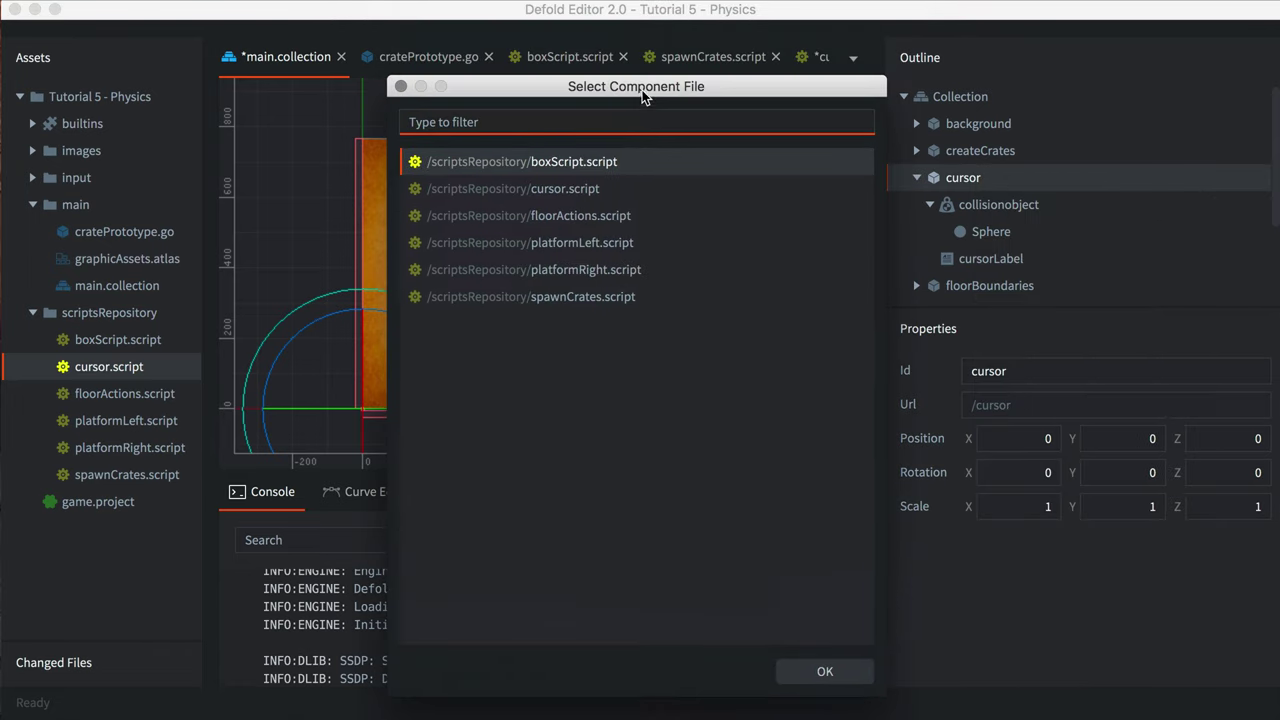
click(586, 190)
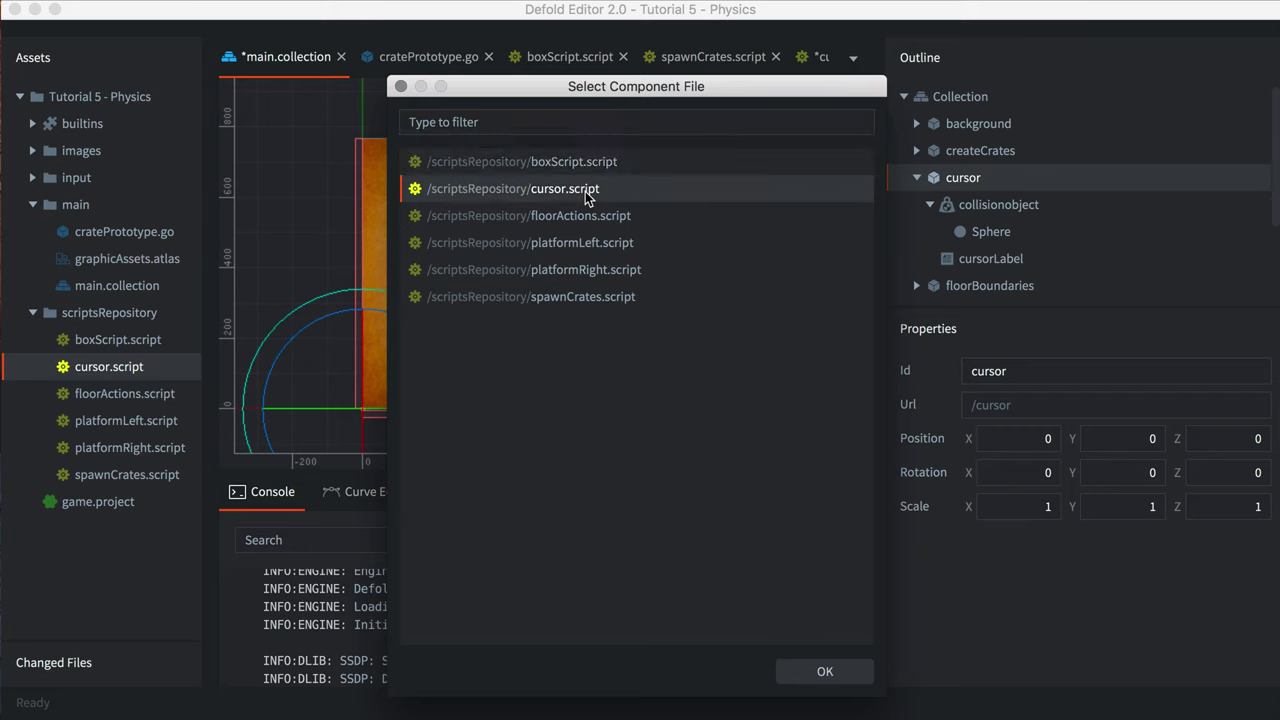
click(822, 672)
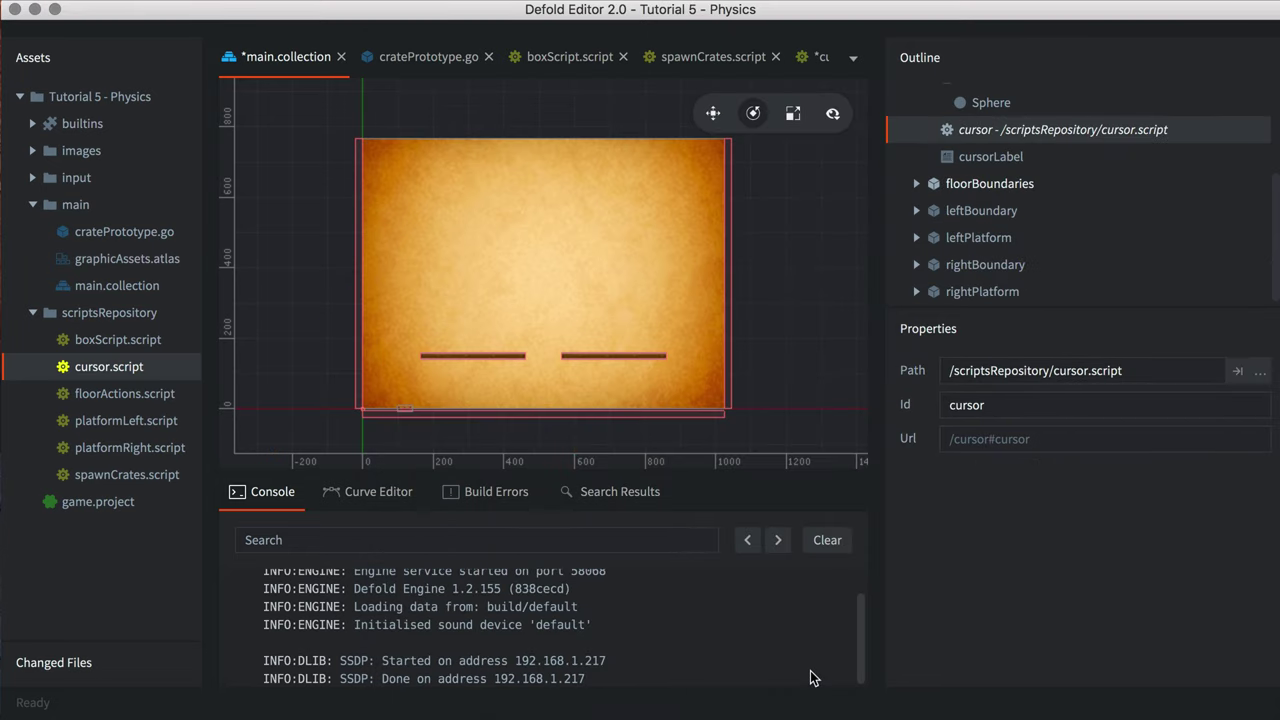
scroll(1124, 278, up, 3)
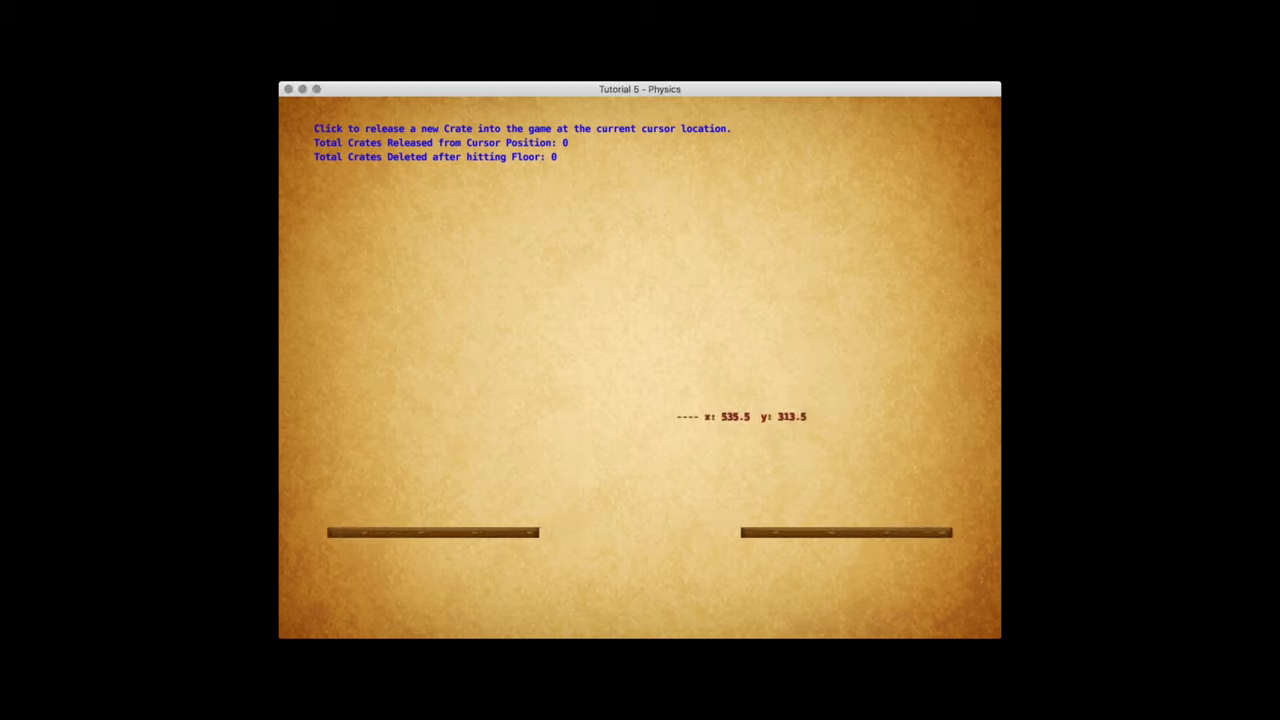
- Test the running game by releasing eight crates from different cursor positions above and between the moving platforms
click(656, 416)
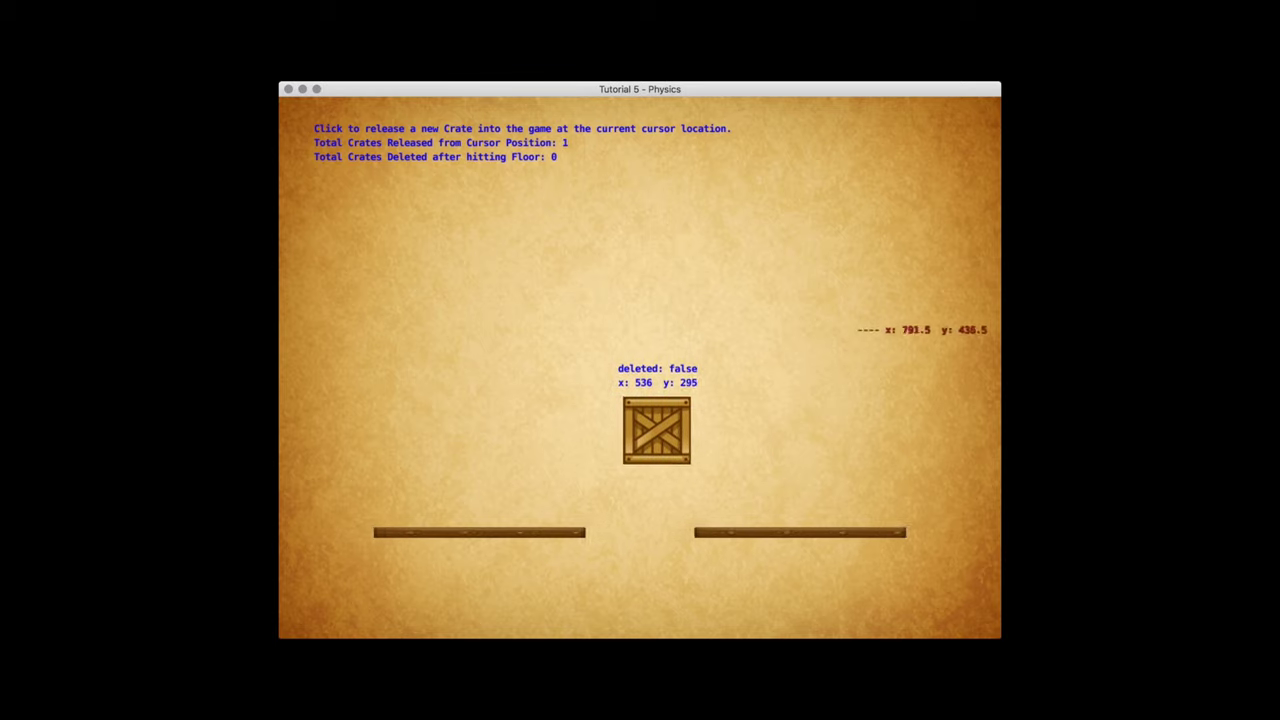
click(367, 382)
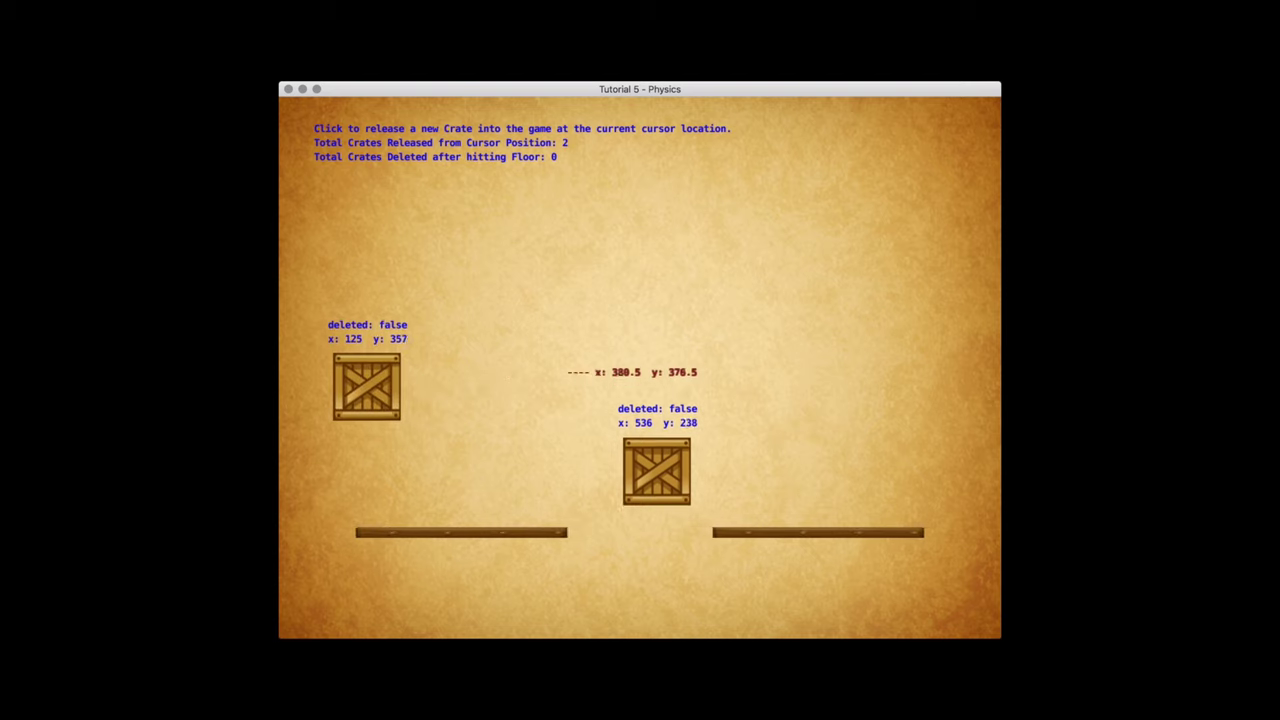
click(824, 287)
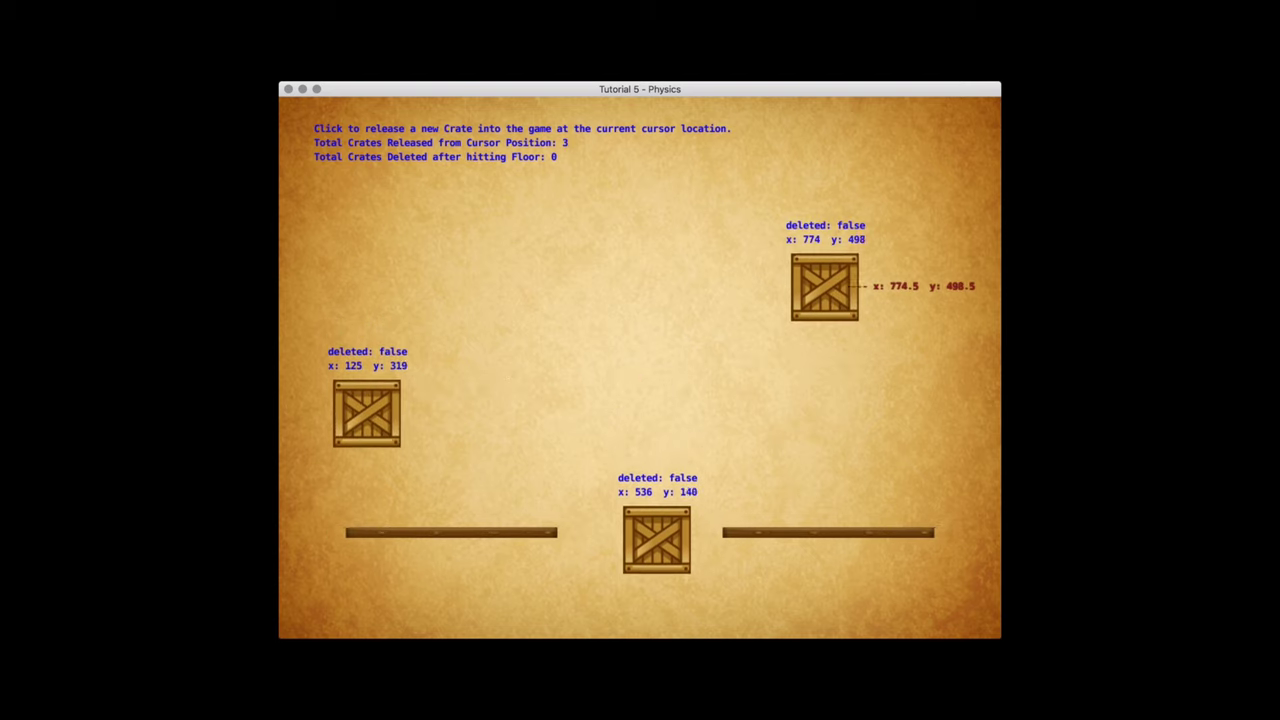
click(406, 310)
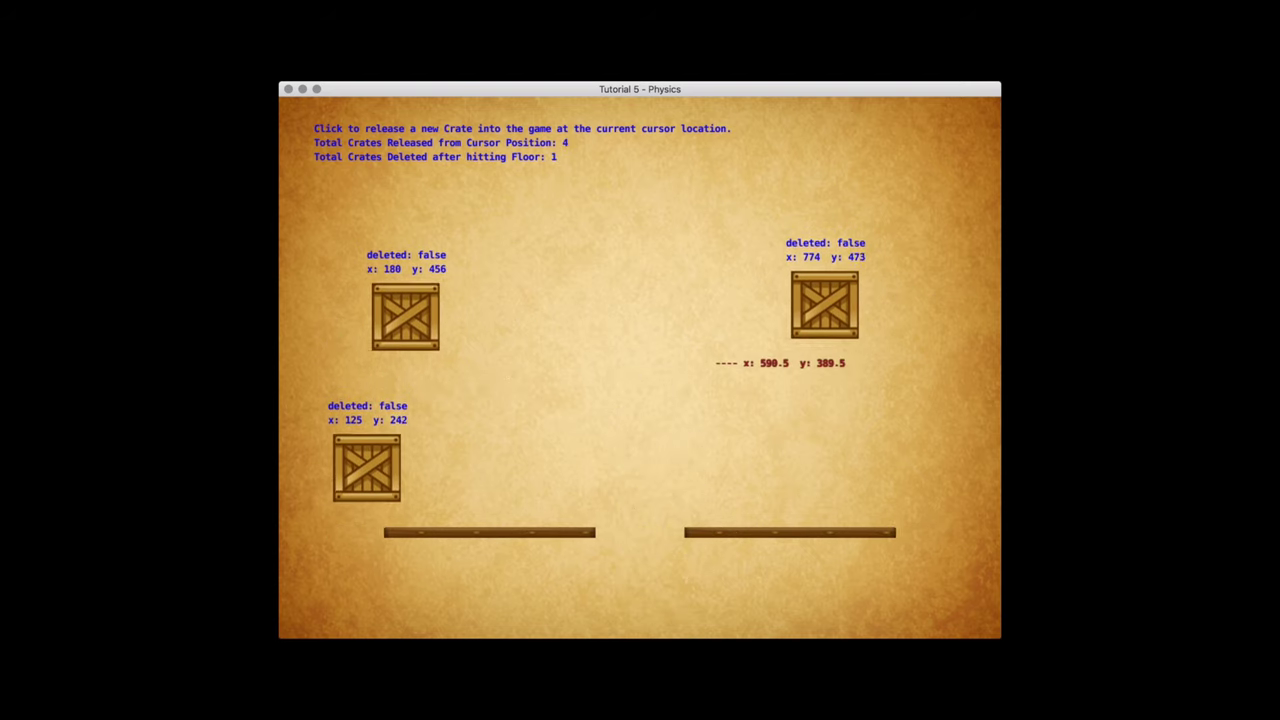
click(700, 342)
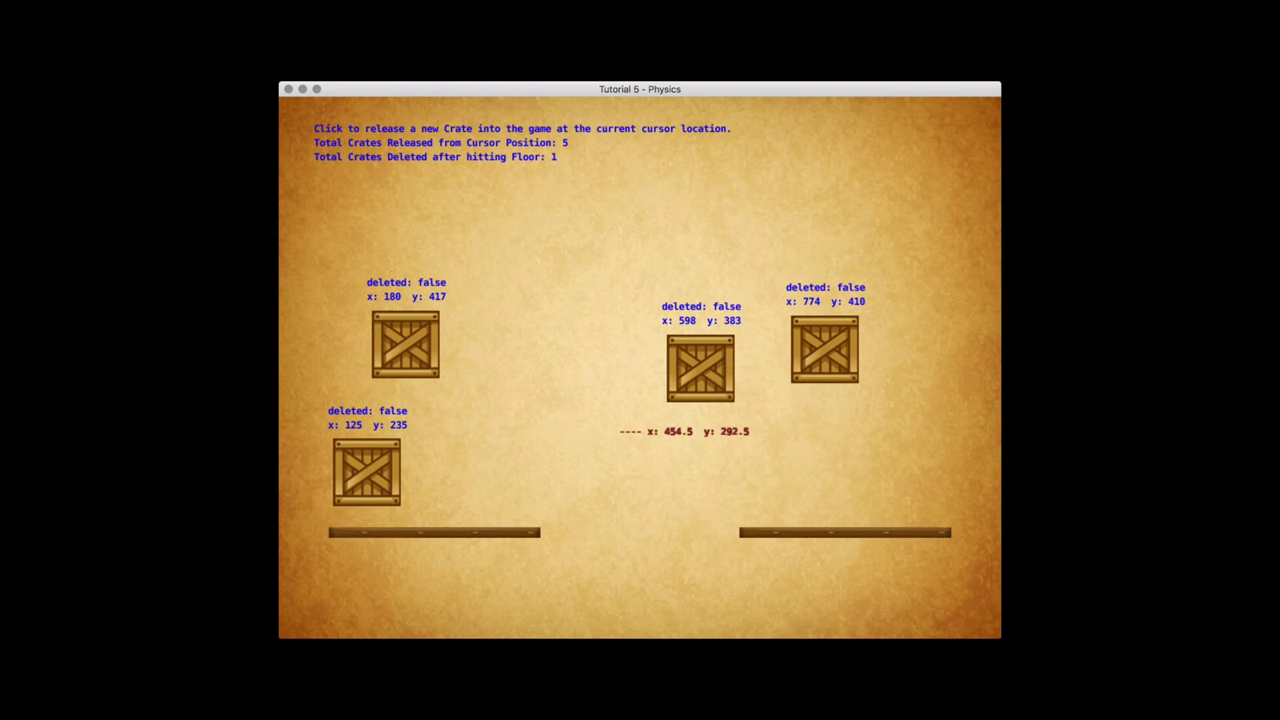
click(599, 431)
click(628, 230)
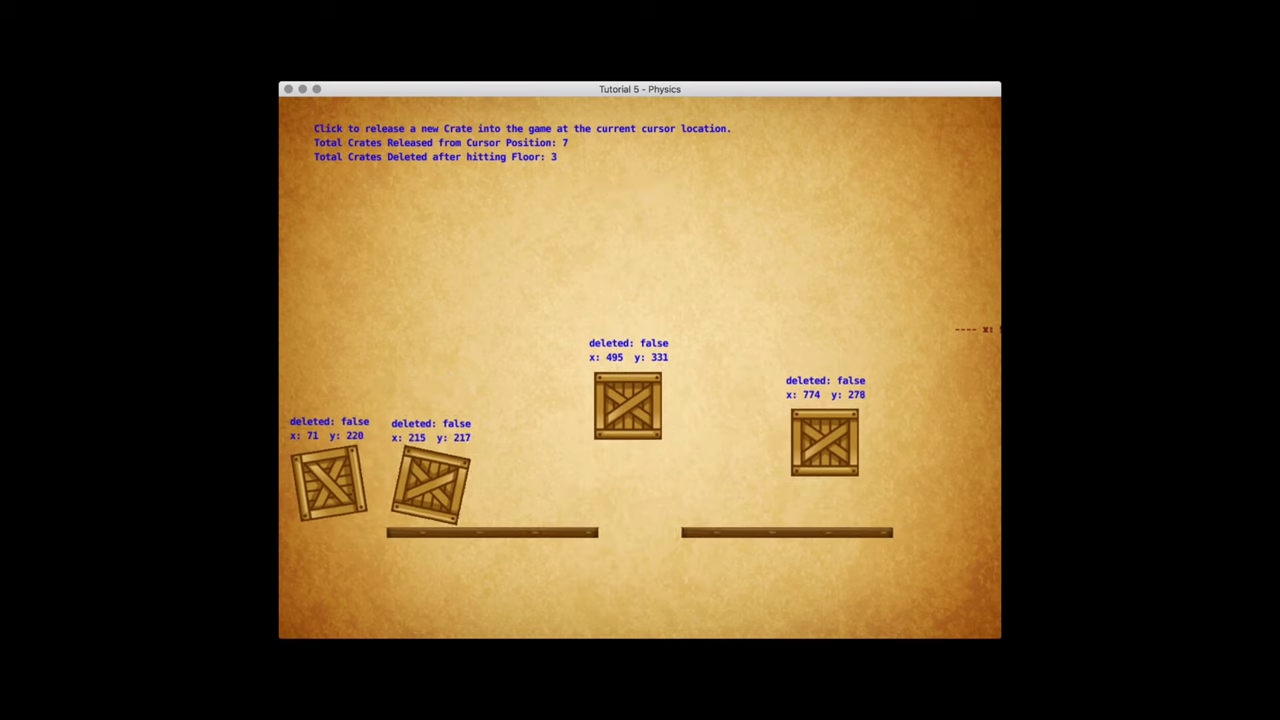
click(684, 389)
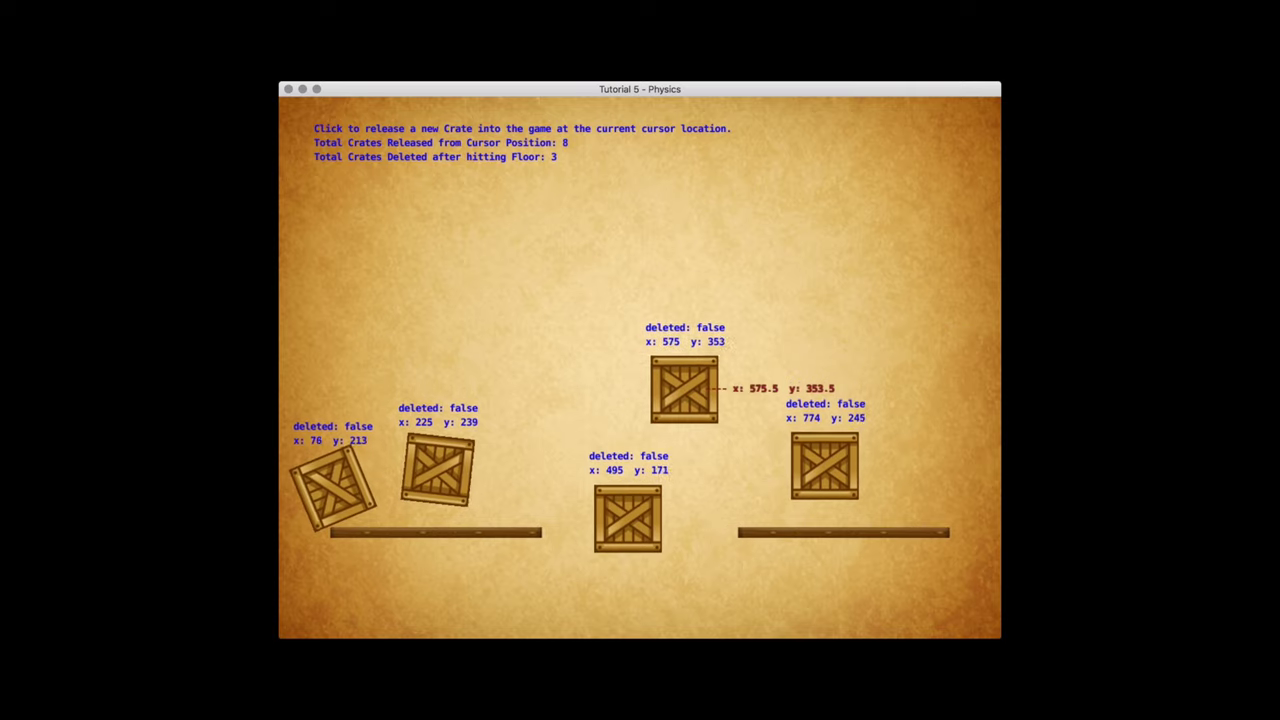